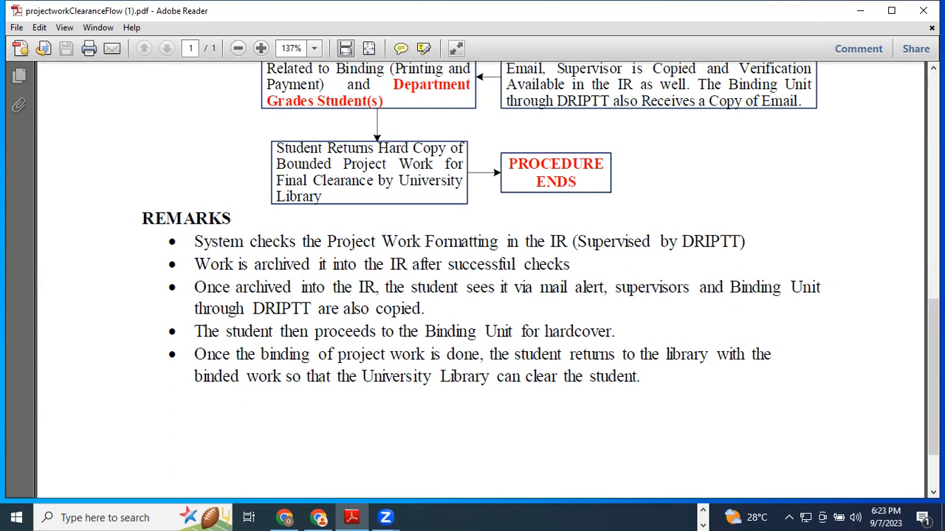
Step: Launch the web browser from the taskbar
{"action": "left_click", "coordinate": [702, 510]}
Step: Start Chrome and choose the Fashion profile in the profile picker
{"action": "left_click", "coordinate": [388, 517]}
{"action": "left_click_drag", "start_coordinate": [464, 101], "coordinate": [470, 62]}
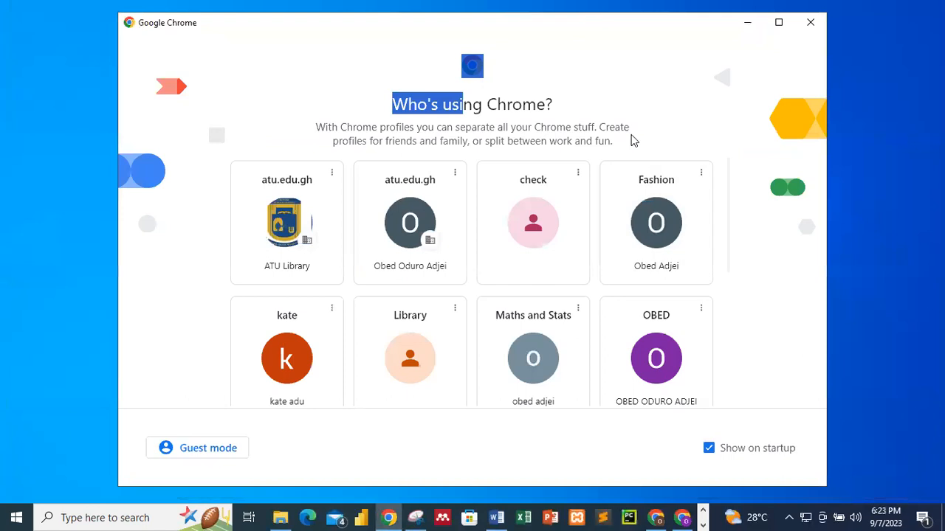
{"action": "left_click_drag", "start_coordinate": [632, 137], "coordinate": [713, 274]}
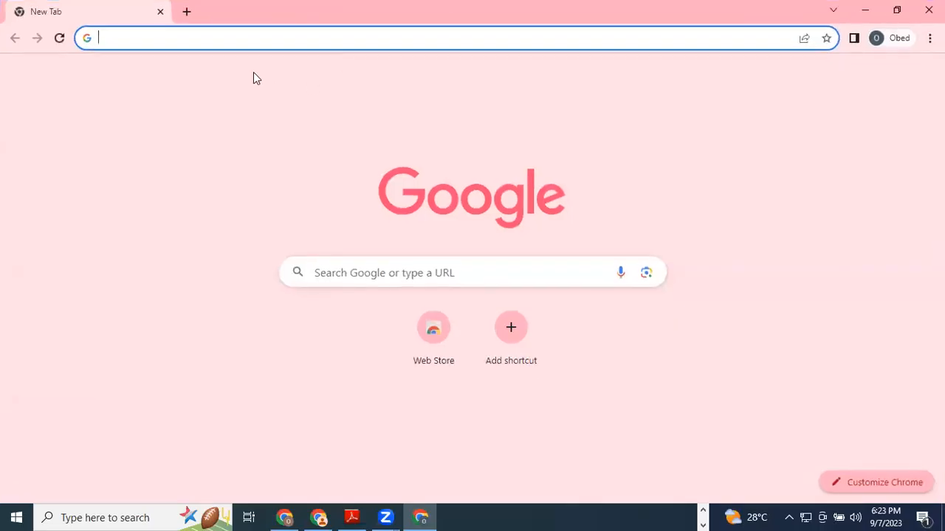
Step: Run a Google search for 'atu' from the new tab
{"action": "left_click", "coordinate": [268, 45]}
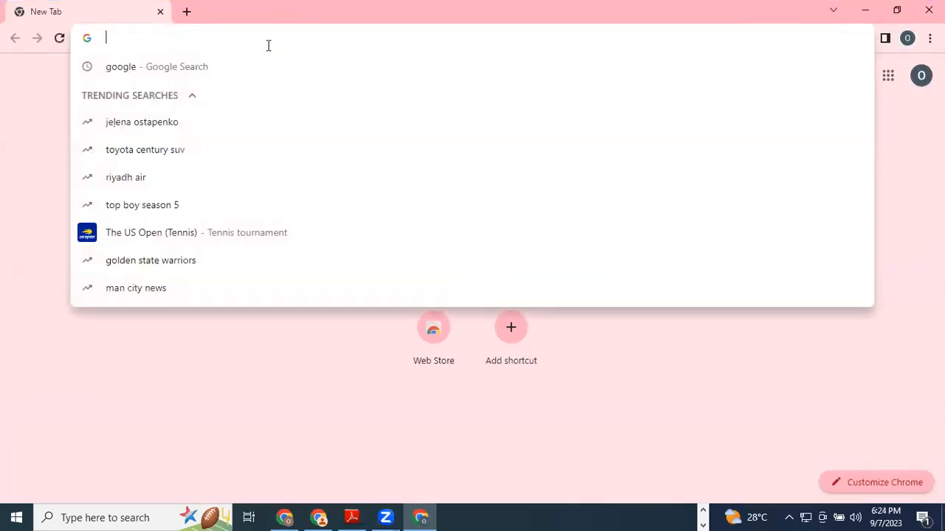
{"action": "type", "text": "atu"}
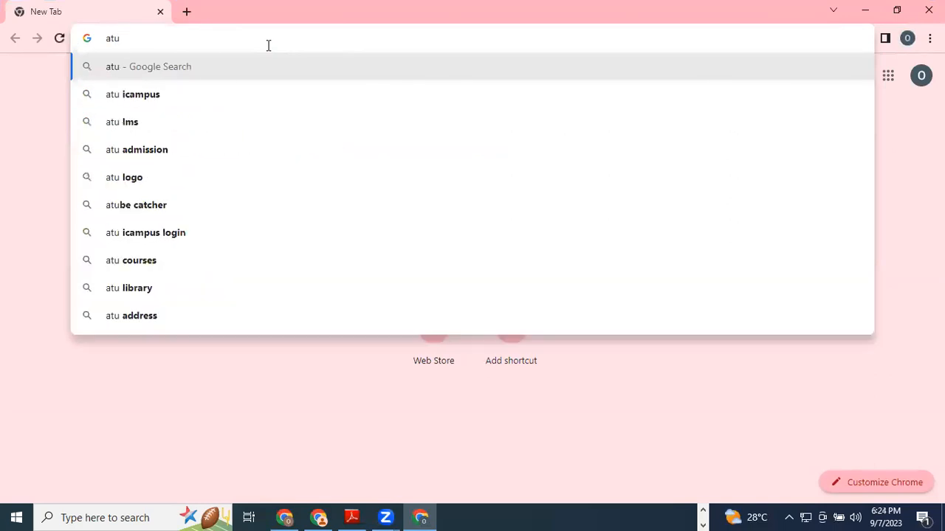
{"action": "key", "text": "BackSpace"}
{"action": "key", "text": "BackSpace"}
{"action": "key", "text": "BackSpace"}
{"action": "type", "text": "g"}
{"action": "key", "text": "Return"}
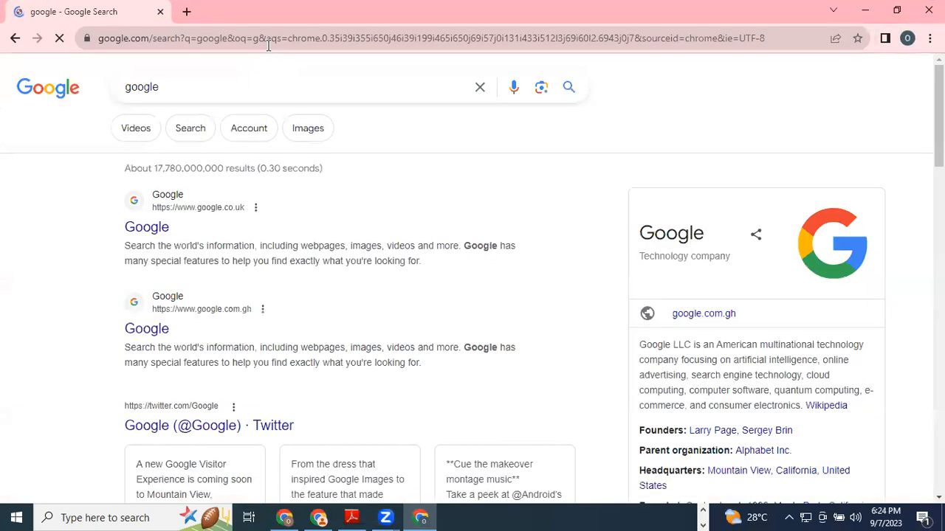
Step: Zoom out the results, open the Accra Technical University site, then its library page
{"action": "left_click", "coordinate": [217, 83]}
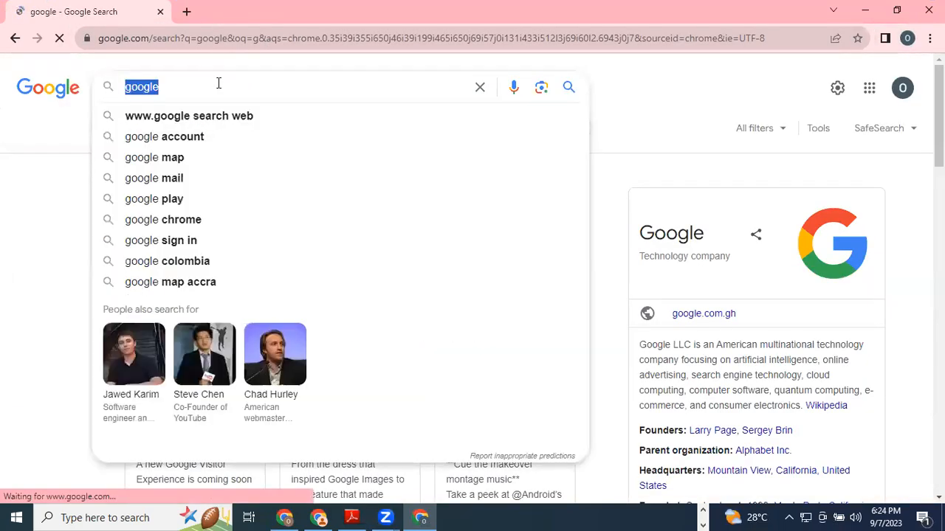
{"action": "type", "text": "atu"}
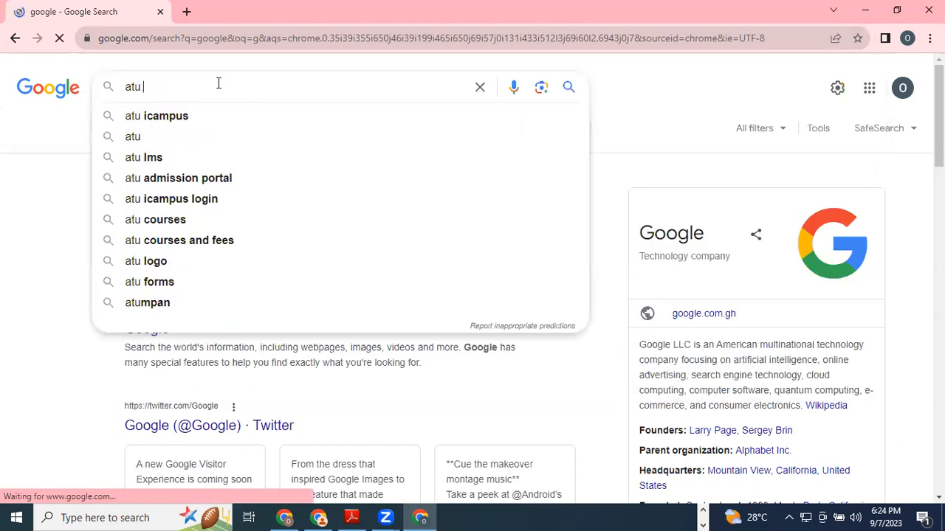
{"action": "type", "text": ".edu"}
{"action": "key", "text": "BackSpace"}
{"action": "key", "text": "BackSpace"}
{"action": "key", "text": "BackSpace"}
{"action": "key", "text": "BackSpace"}
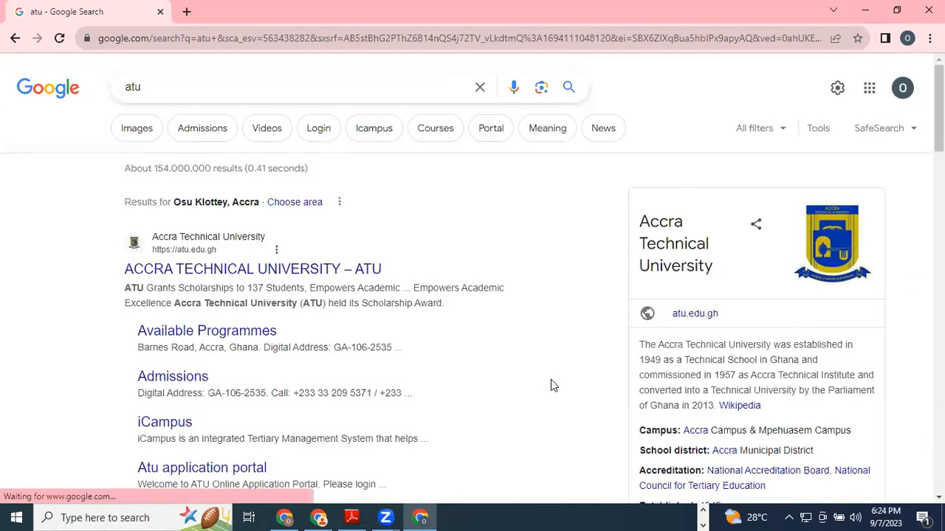
{"action": "key", "text": "ctrl+minus"}
{"action": "key", "text": "ctrl+minus"}
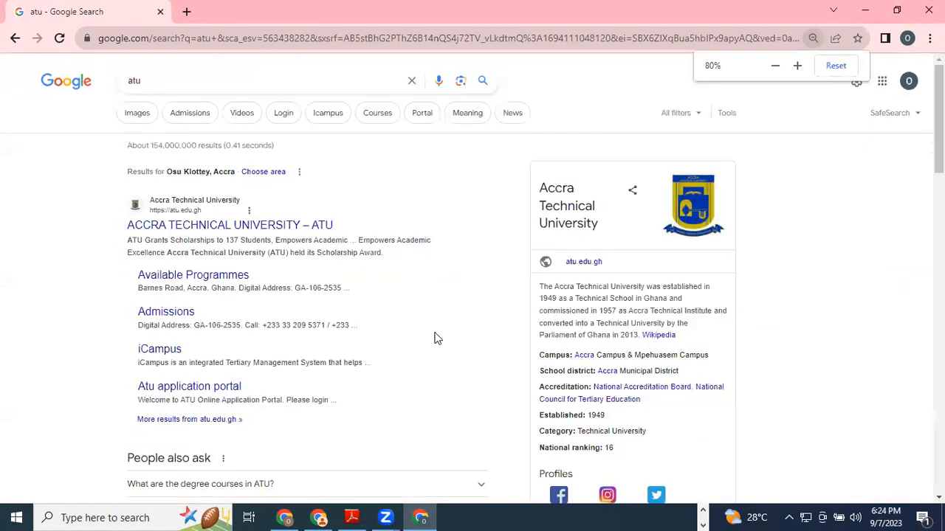
{"action": "left_click", "coordinate": [259, 229]}
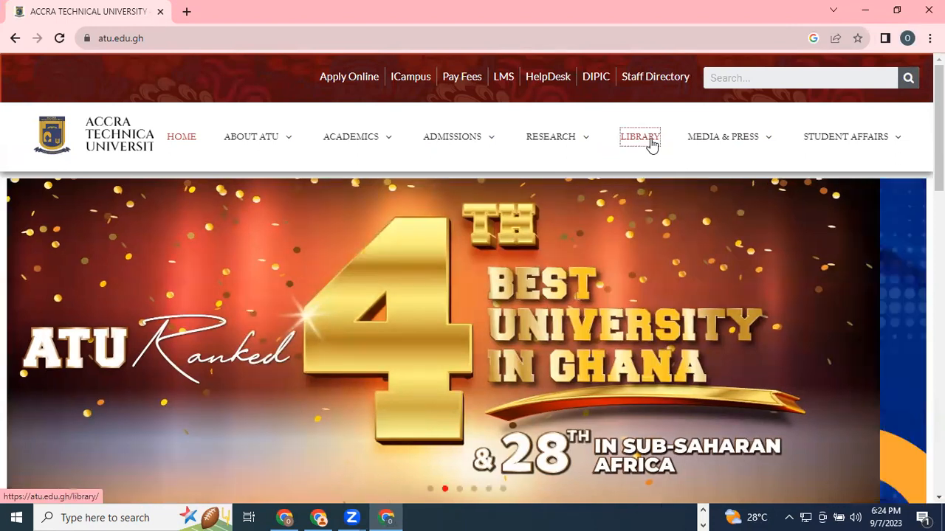
{"action": "left_click", "coordinate": [649, 142]}
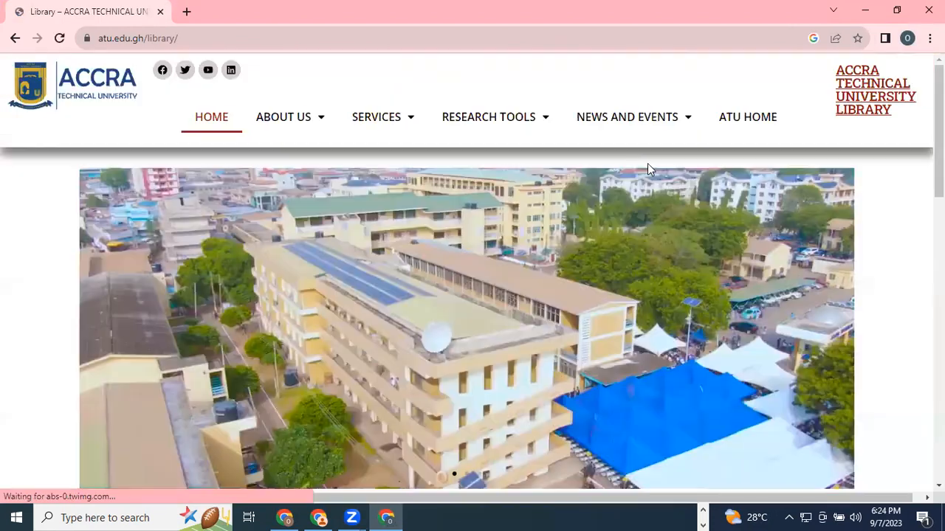
Step: Scroll to the library service tiles, open ATUInfoHub, and zoom the page out
{"action": "scroll", "coordinate": [689, 332], "scroll_direction": "down", "scroll_amount": 5}
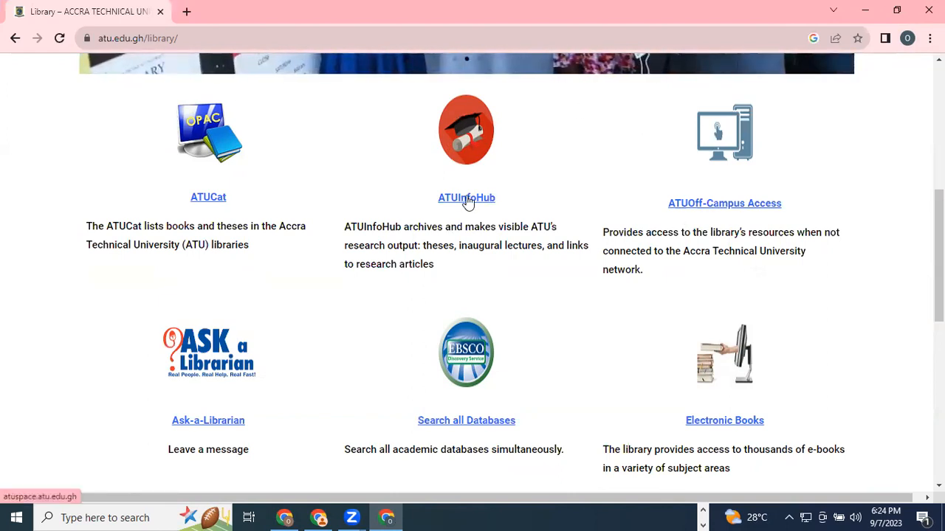
{"action": "left_click", "coordinate": [466, 198]}
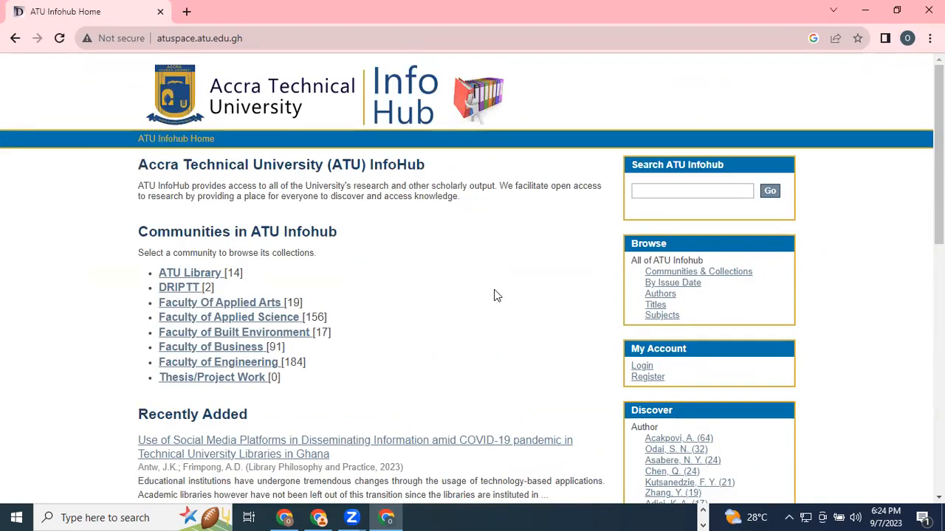
{"action": "key", "text": "ctrl+minus"}
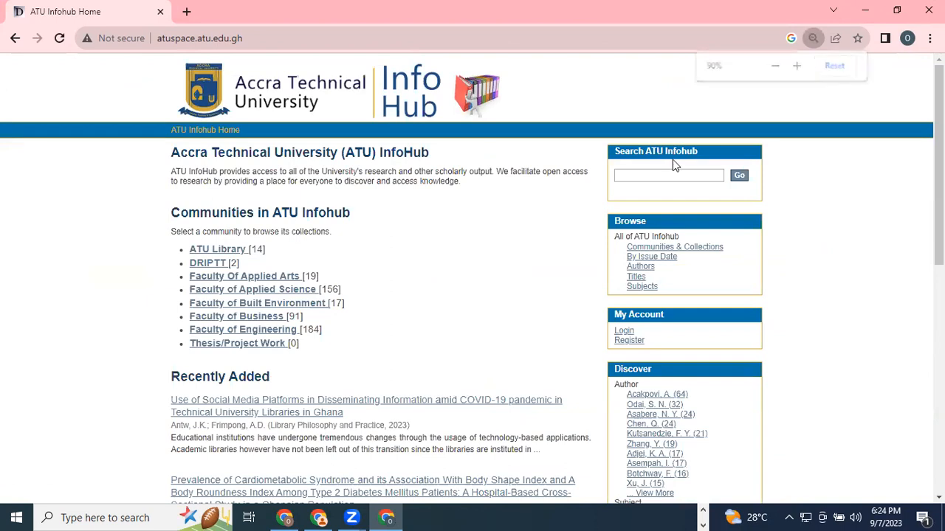
Step: Open the Register form and copy the browser's Google account e-mail address from a new tab
{"action": "left_click", "coordinate": [634, 342]}
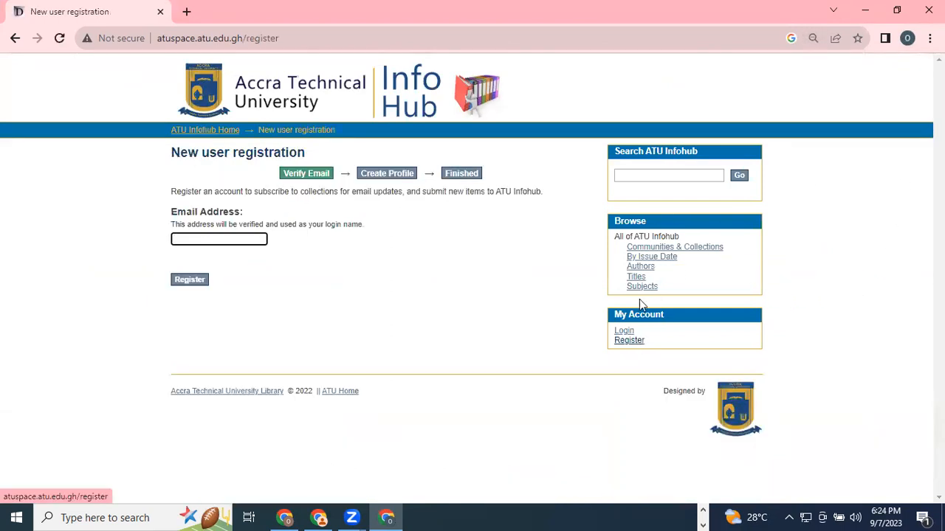
{"action": "left_click", "coordinate": [907, 38]}
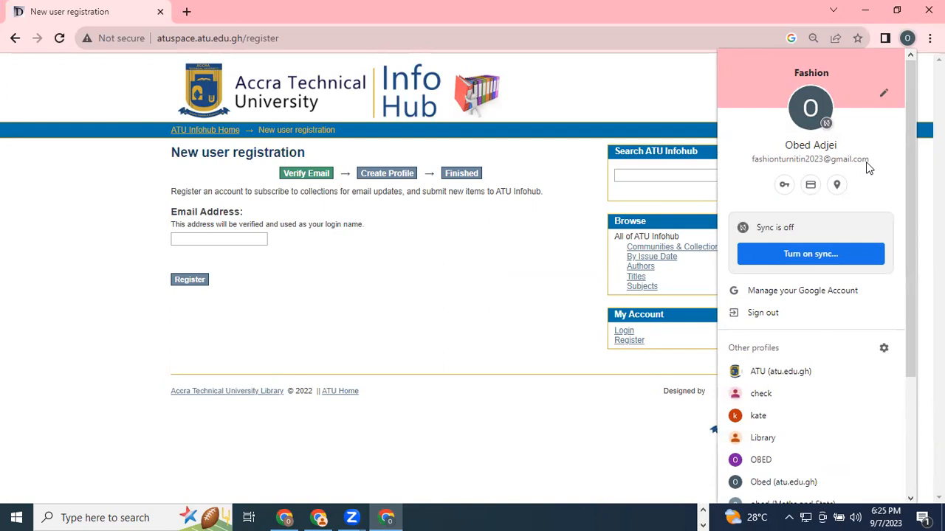
{"action": "left_click", "coordinate": [186, 12]}
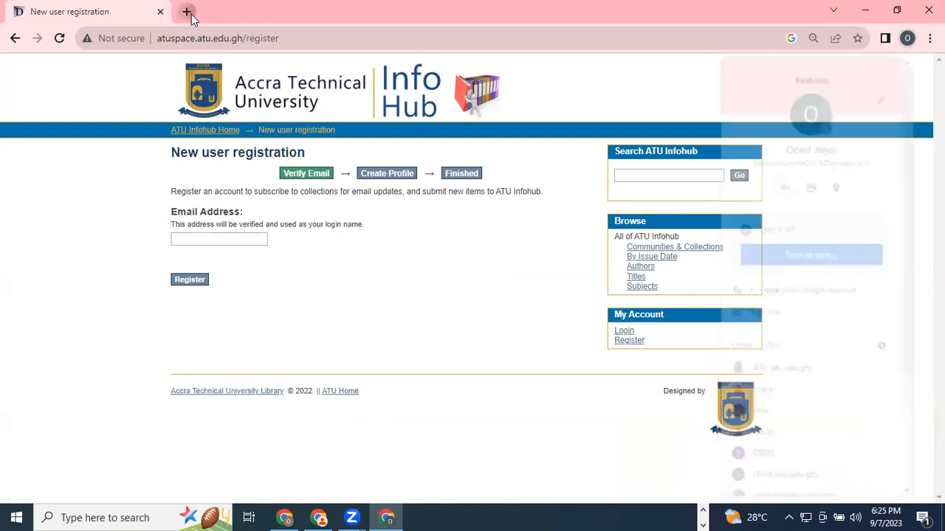
{"action": "left_click", "coordinate": [200, 35]}
{"action": "type", "text": "g"}
{"action": "key", "text": "Return"}
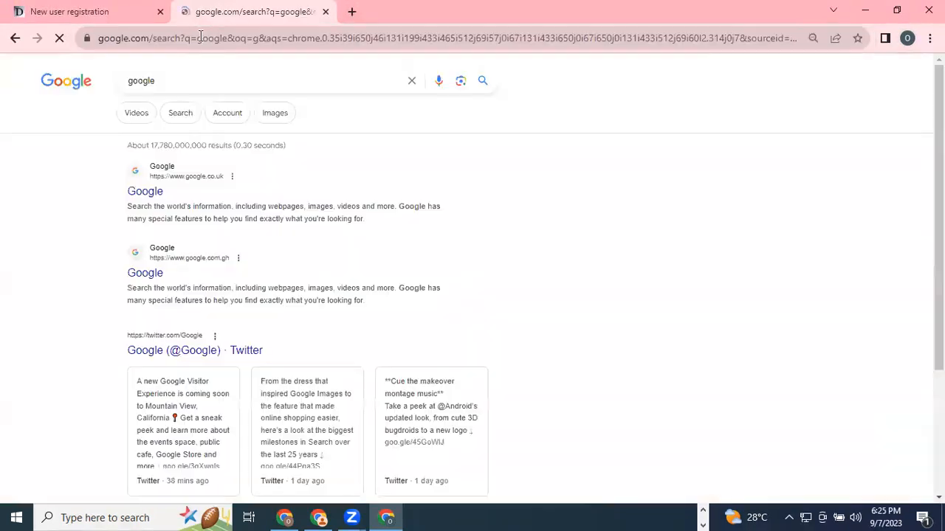
{"action": "left_click", "coordinate": [909, 81]}
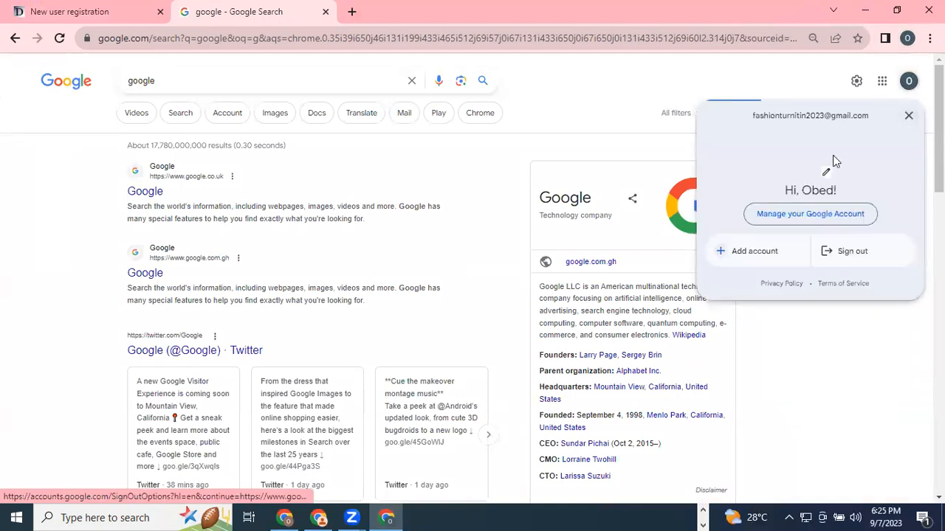
{"action": "left_click_drag", "start_coordinate": [751, 115], "coordinate": [869, 117]}
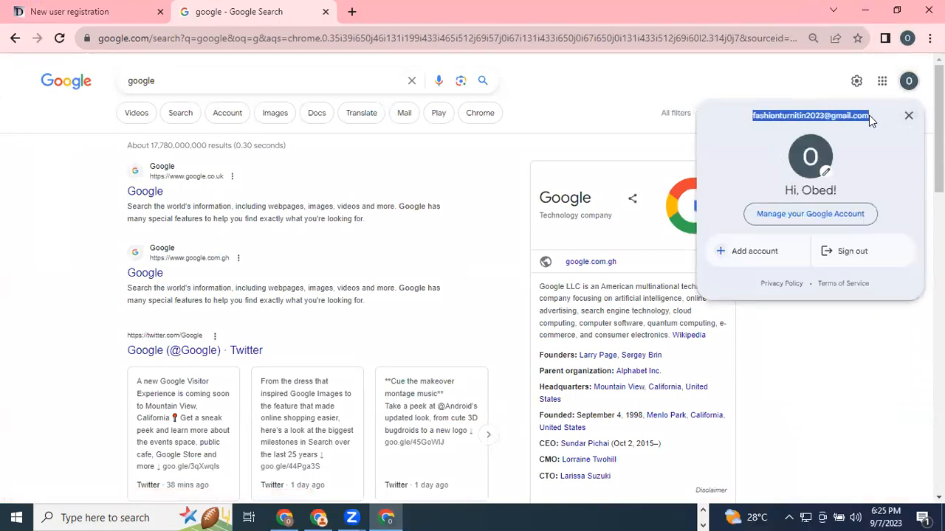
{"action": "right_click", "coordinate": [867, 122]}
{"action": "left_click", "coordinate": [867, 127]}
Step: Paste the e-mail address into the Email Address field and submit the registration
{"action": "left_click", "coordinate": [74, 11]}
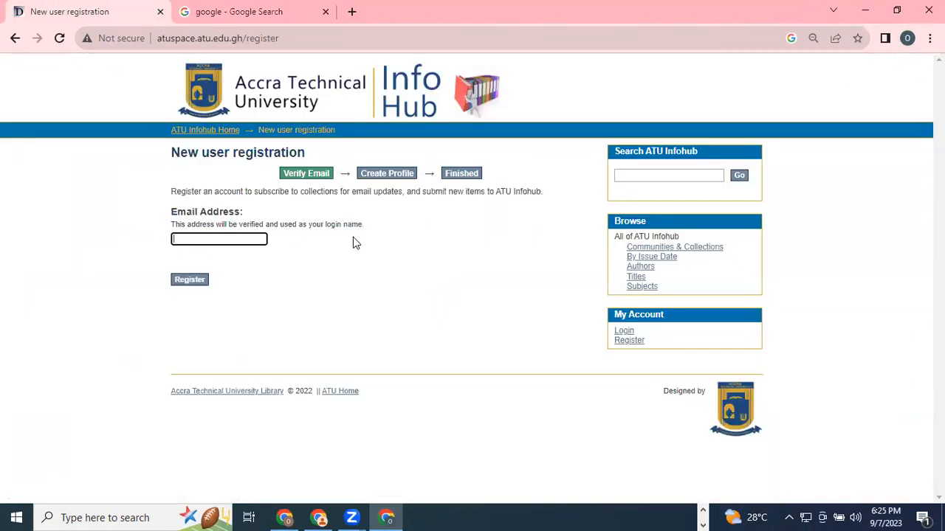
{"action": "right_click", "coordinate": [225, 238]}
{"action": "left_click", "coordinate": [245, 349]}
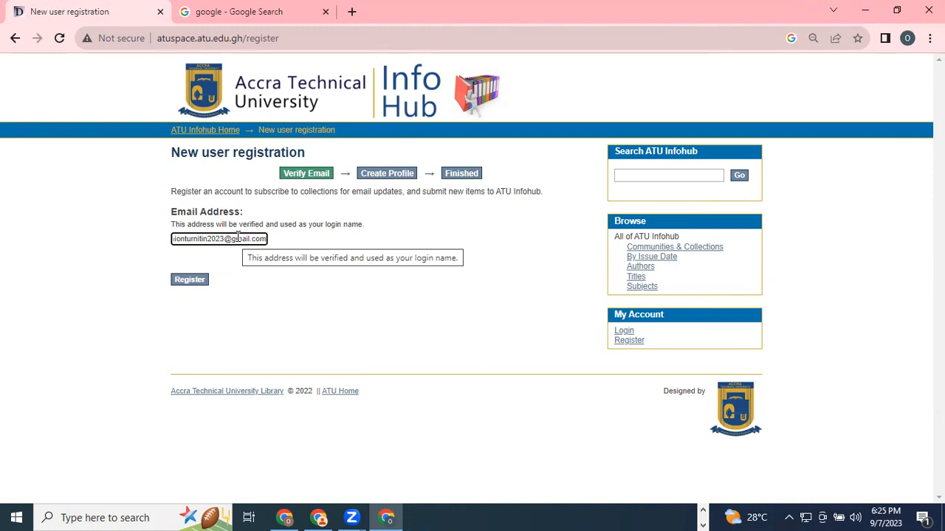
{"action": "left_click", "coordinate": [202, 280]}
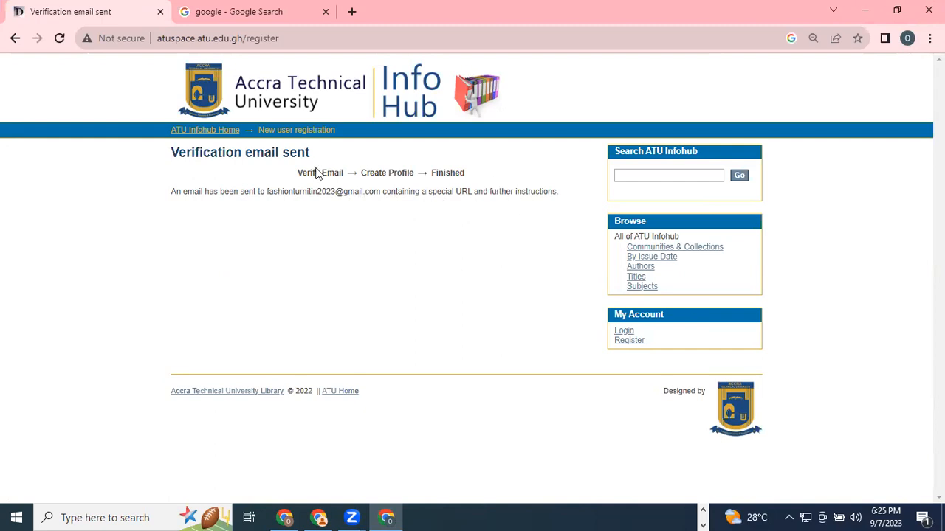
Step: Open Gmail from the Google apps grid and follow the DSpace Account Registration email's link
{"action": "left_click", "coordinate": [249, 12]}
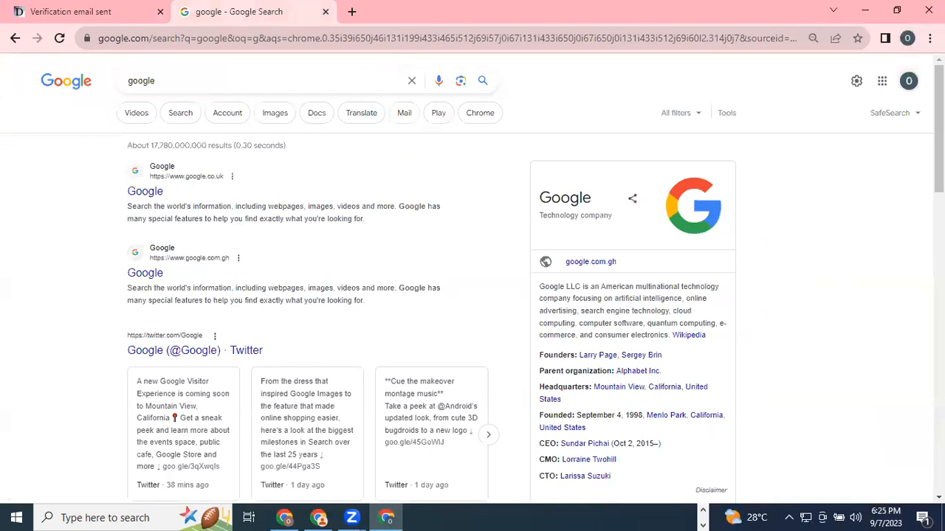
{"action": "left_click", "coordinate": [882, 81]}
{"action": "left_click", "coordinate": [775, 262]}
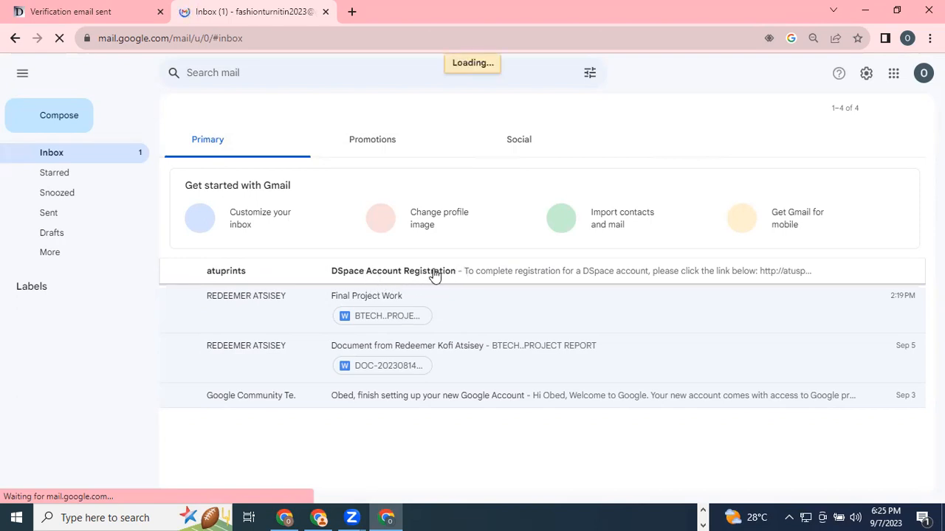
{"action": "left_click", "coordinate": [363, 281]}
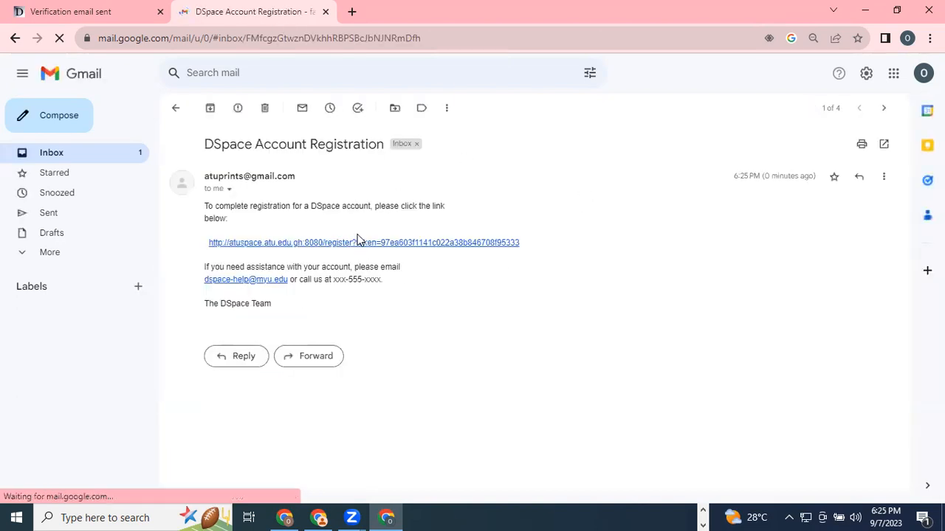
{"action": "left_click", "coordinate": [380, 245]}
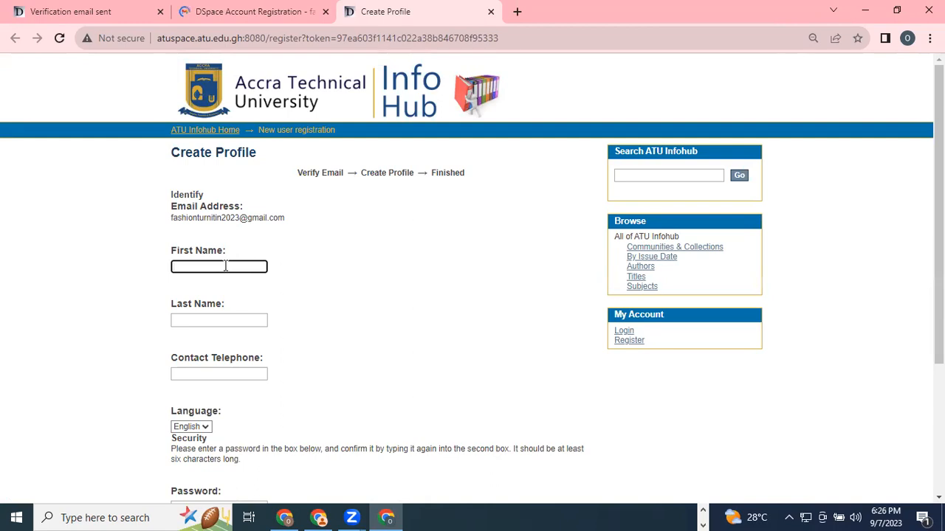
Step: Enter the first and last name in the Create Profile form
{"action": "left_click", "coordinate": [200, 318]}
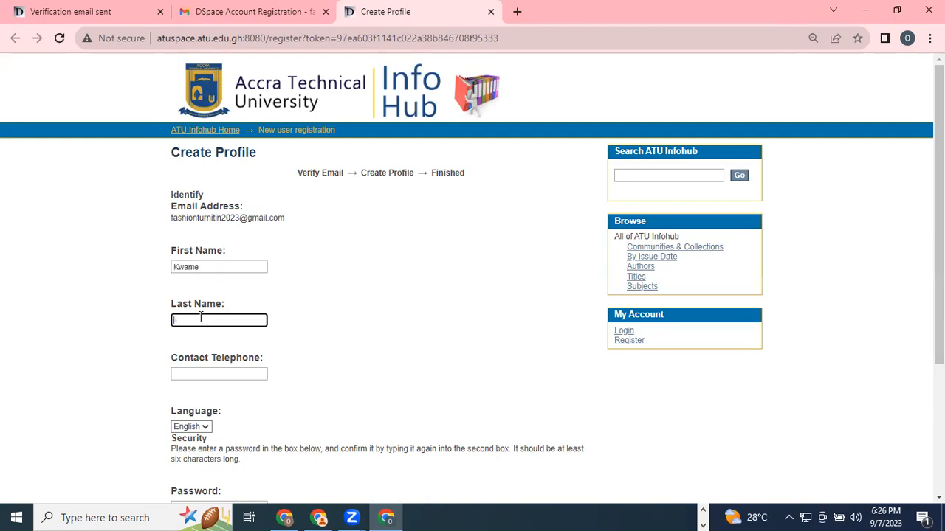
{"action": "left_click", "coordinate": [201, 373]}
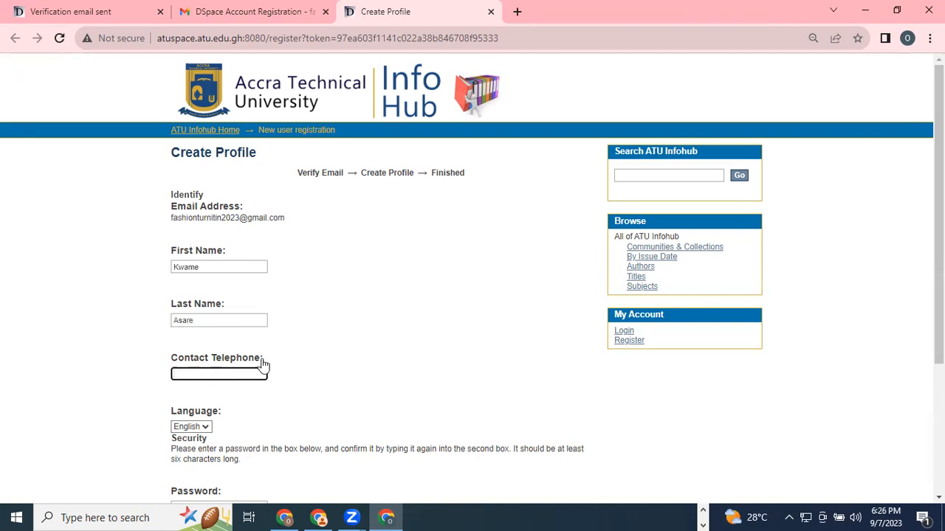
Step: Set and confirm the account password, then complete the registration
{"action": "scroll", "coordinate": [308, 371], "scroll_direction": "down", "scroll_amount": 3}
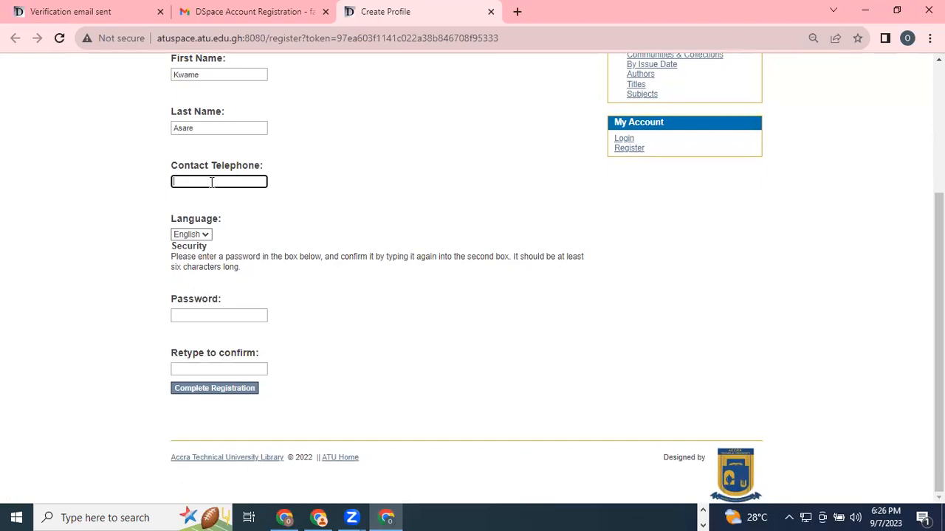
{"action": "left_click", "coordinate": [207, 317]}
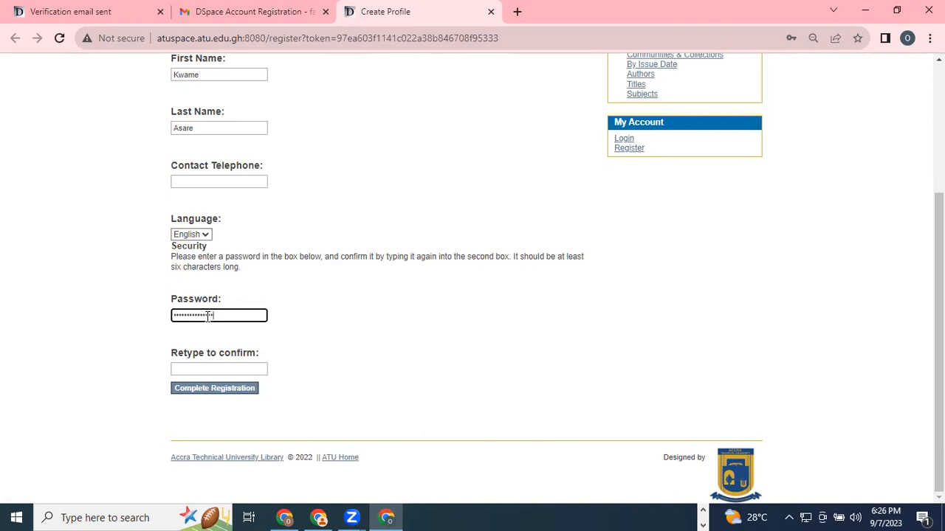
{"action": "left_click", "coordinate": [199, 367]}
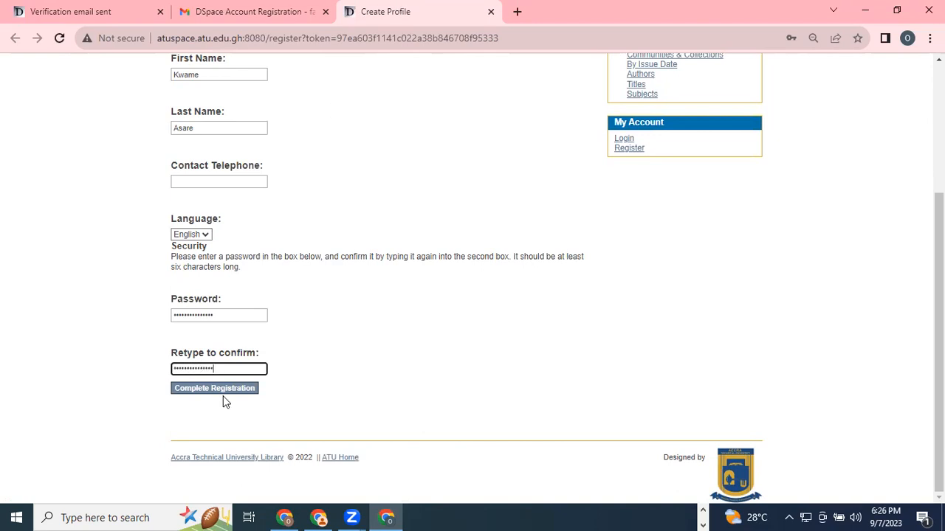
{"action": "left_click", "coordinate": [226, 393]}
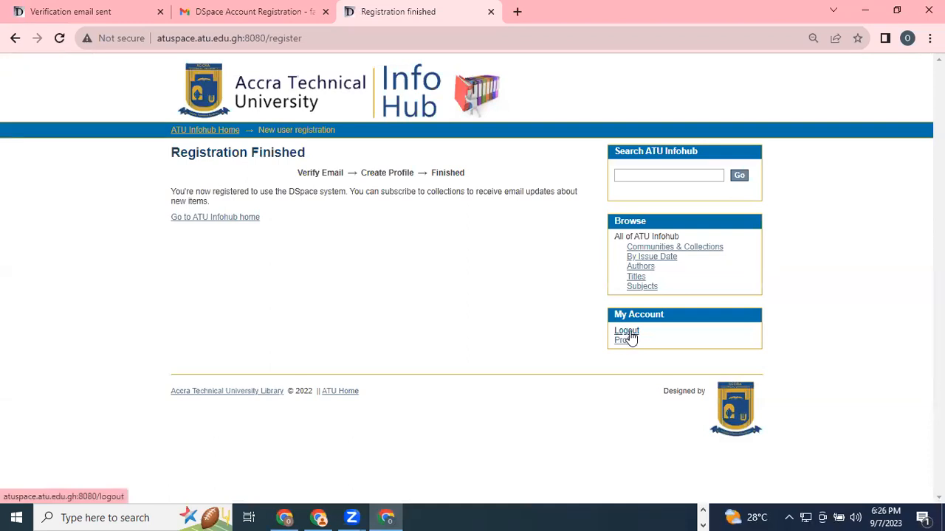
Step: Return to InfoHub home, switch to the other Chrome window, and open Thesis/Project Work
{"action": "left_click", "coordinate": [224, 132]}
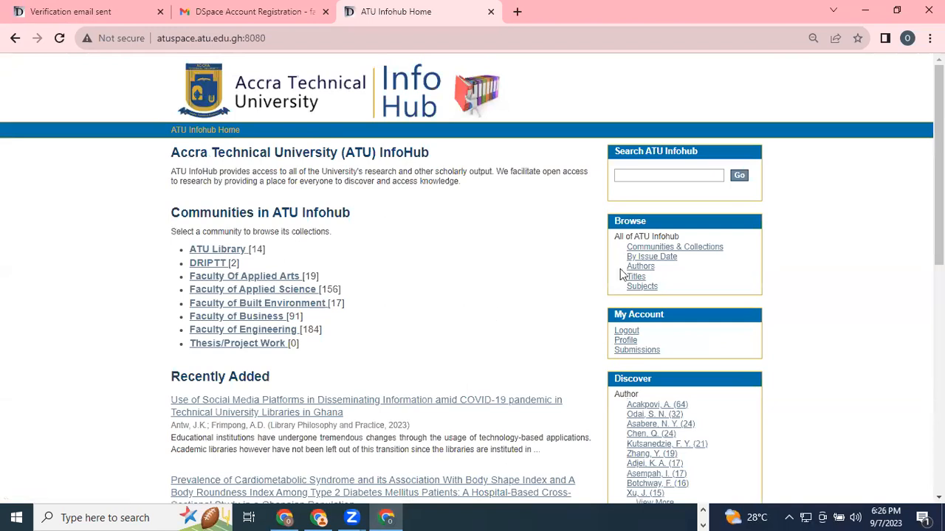
{"action": "scroll", "coordinate": [624, 273], "scroll_direction": "down", "scroll_amount": 1}
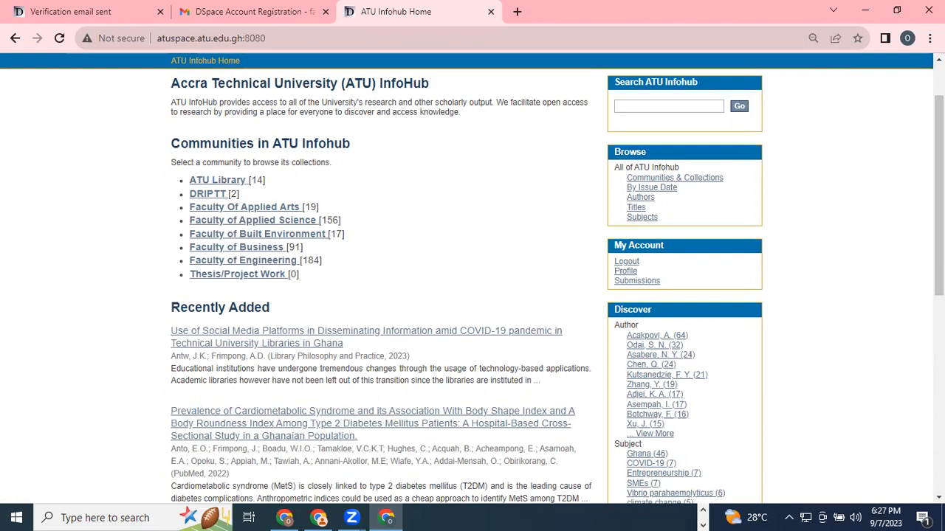
{"action": "key", "text": "alt+Tab"}
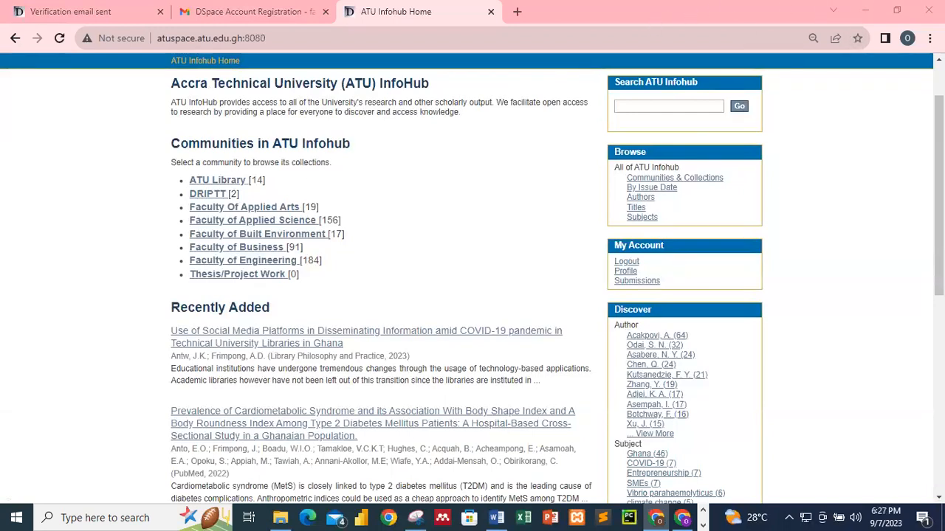
{"action": "key", "text": "alt+Tab"}
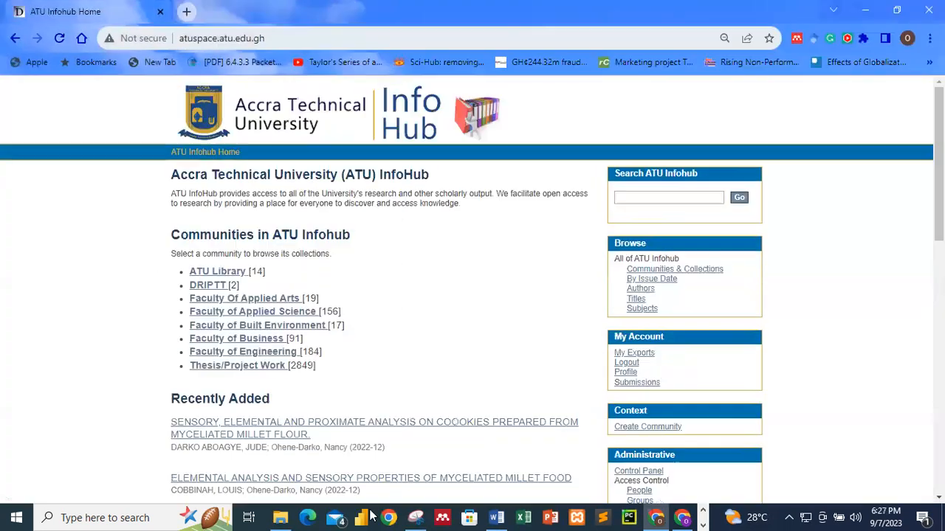
{"action": "scroll", "coordinate": [487, 338], "scroll_direction": "down", "scroll_amount": 2}
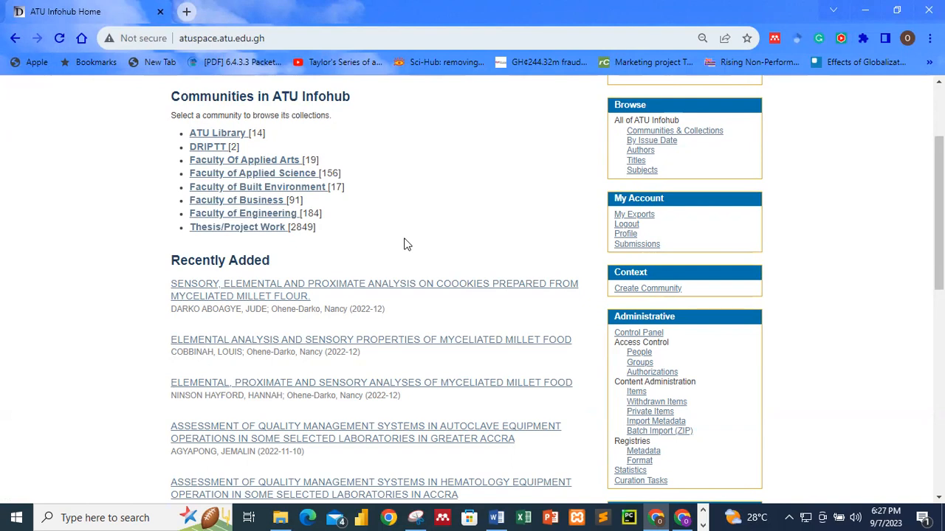
{"action": "left_click", "coordinate": [251, 233]}
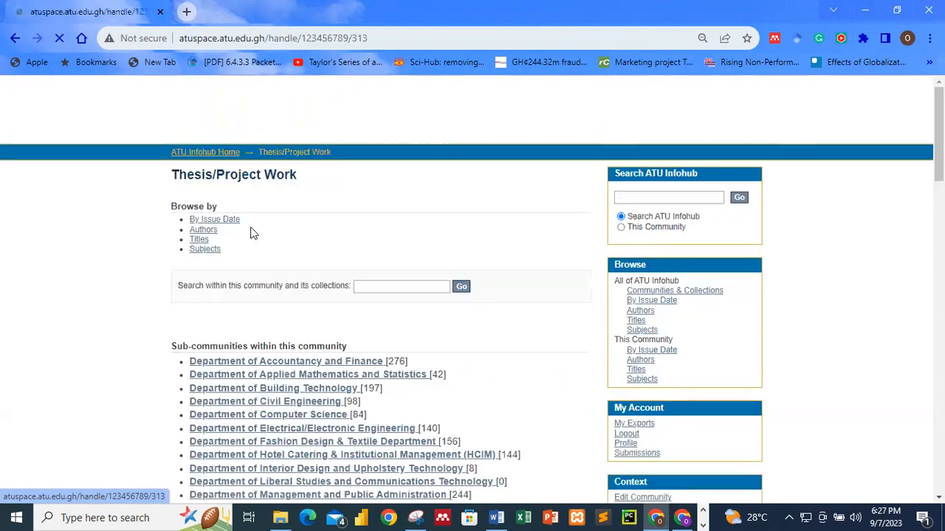
Step: Browse the department list and look into the Department of Computer Science
{"action": "scroll", "coordinate": [365, 245], "scroll_direction": "down", "scroll_amount": 4}
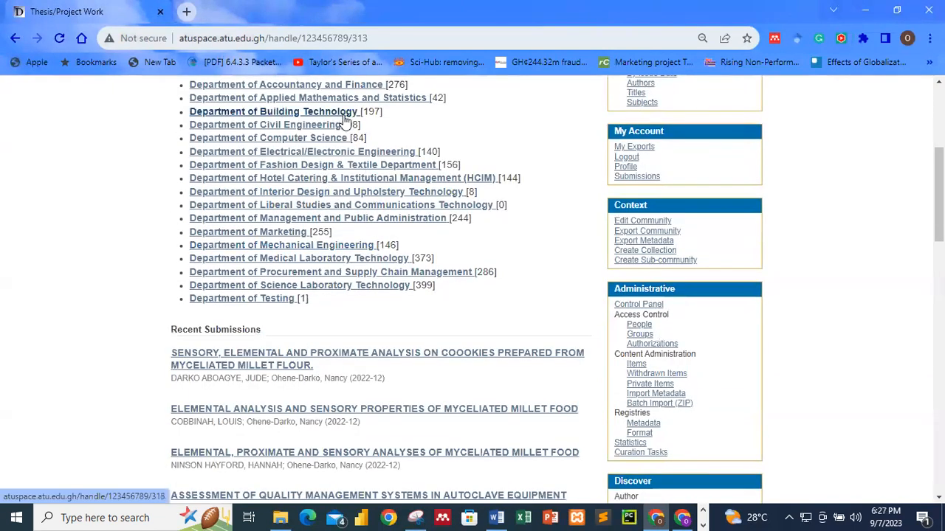
{"action": "scroll", "coordinate": [346, 317], "scroll_direction": "up", "scroll_amount": 3}
{"action": "scroll", "coordinate": [374, 297], "scroll_direction": "down", "scroll_amount": 1}
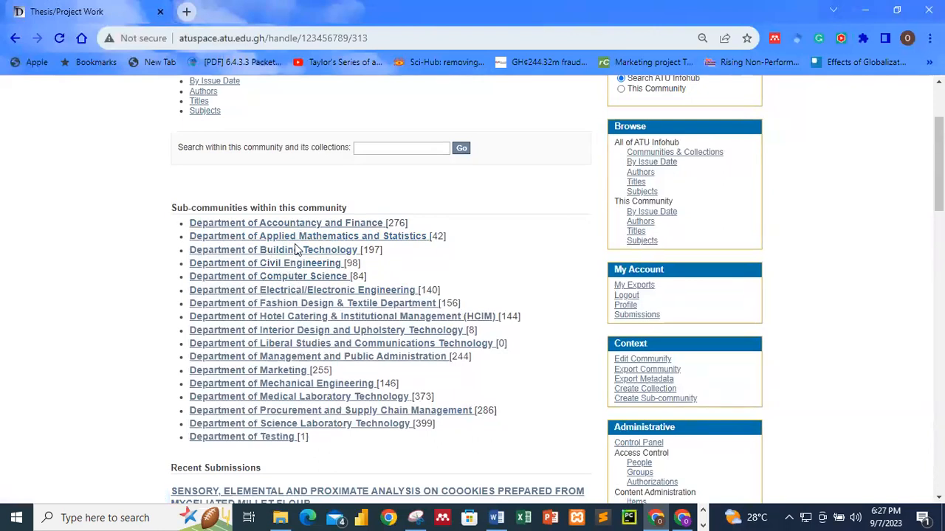
{"action": "scroll", "coordinate": [354, 277], "scroll_direction": "down", "scroll_amount": 1}
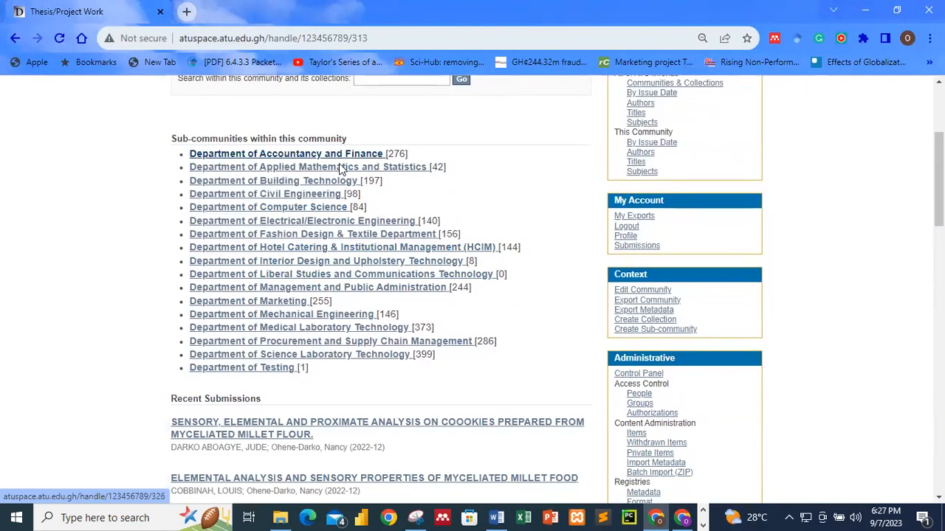
{"action": "scroll", "coordinate": [346, 325], "scroll_direction": "down", "scroll_amount": 2}
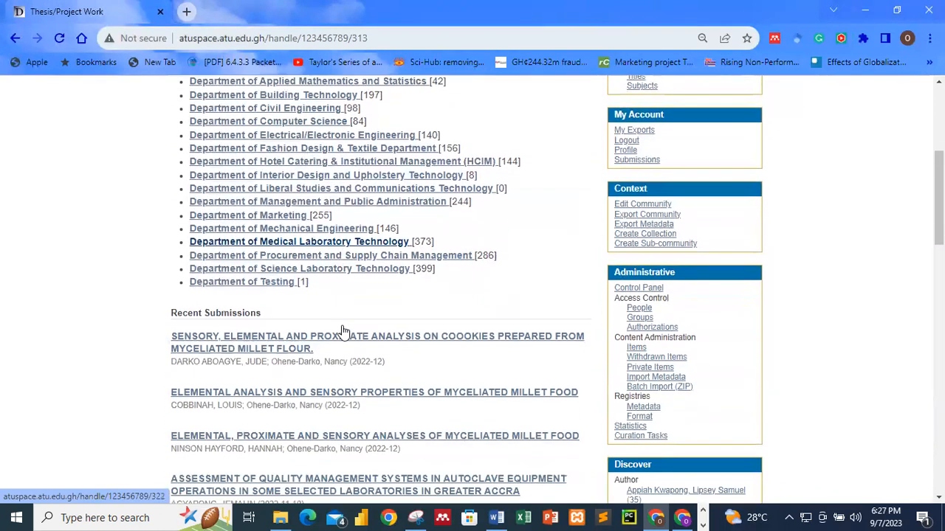
{"action": "scroll", "coordinate": [327, 227], "scroll_direction": "up", "scroll_amount": 3}
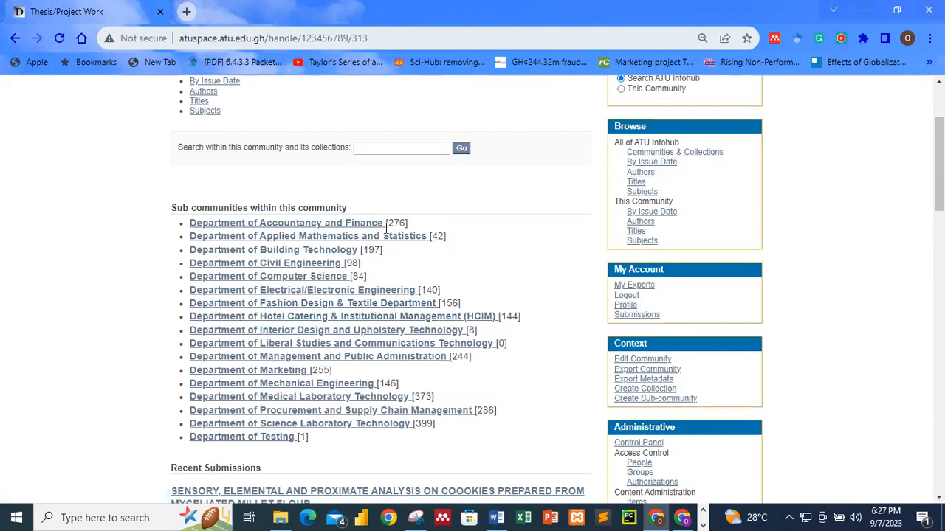
{"action": "scroll", "coordinate": [333, 333], "scroll_direction": "down", "scroll_amount": 3}
{"action": "scroll", "coordinate": [322, 164], "scroll_direction": "up", "scroll_amount": 1}
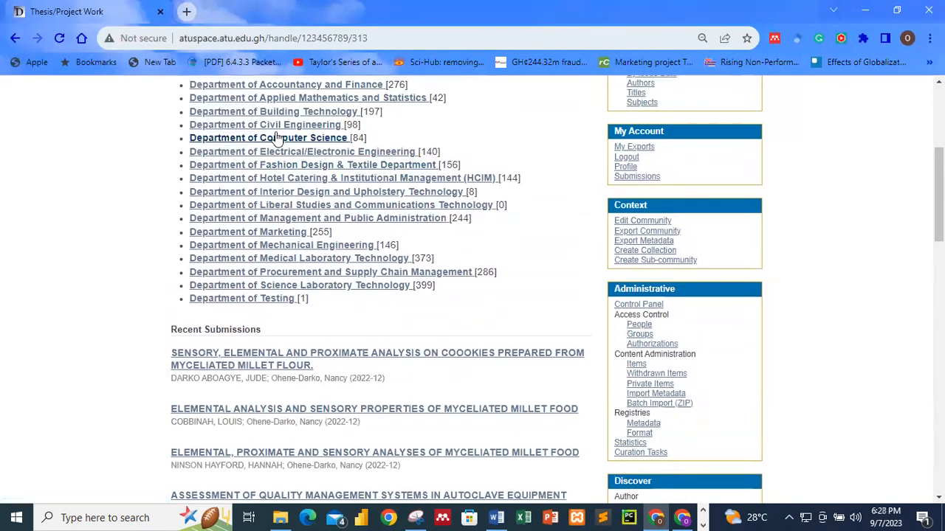
{"action": "left_click", "coordinate": [285, 144]}
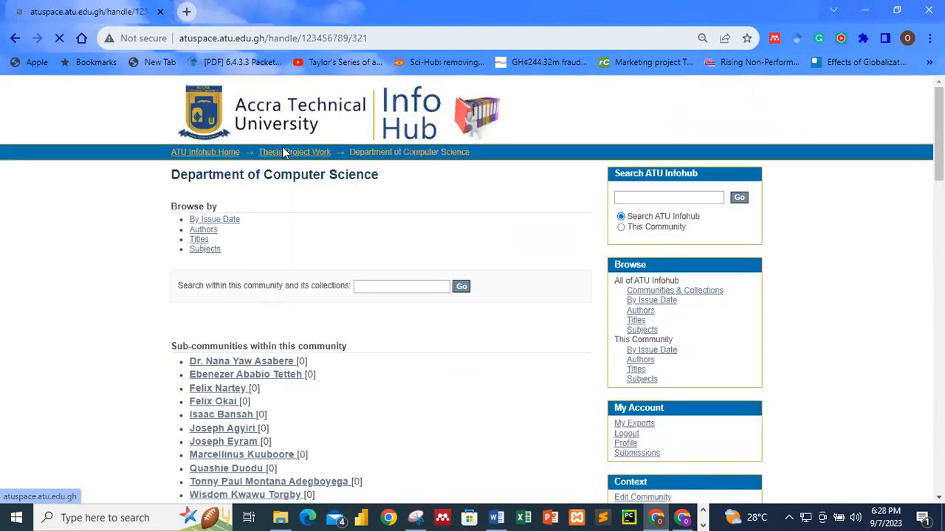
{"action": "scroll", "coordinate": [286, 296], "scroll_direction": "down", "scroll_amount": 3}
{"action": "scroll", "coordinate": [207, 180], "scroll_direction": "up", "scroll_amount": 1}
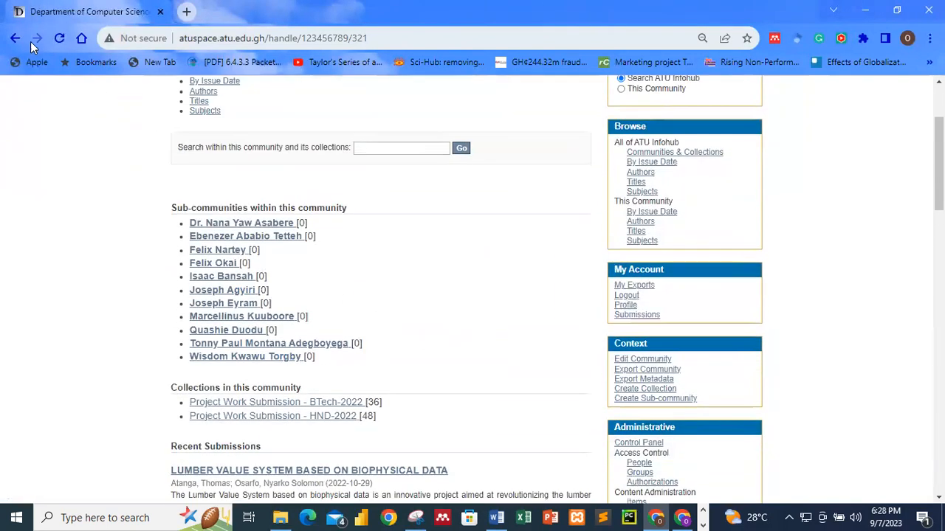
{"action": "left_click", "coordinate": [15, 39]}
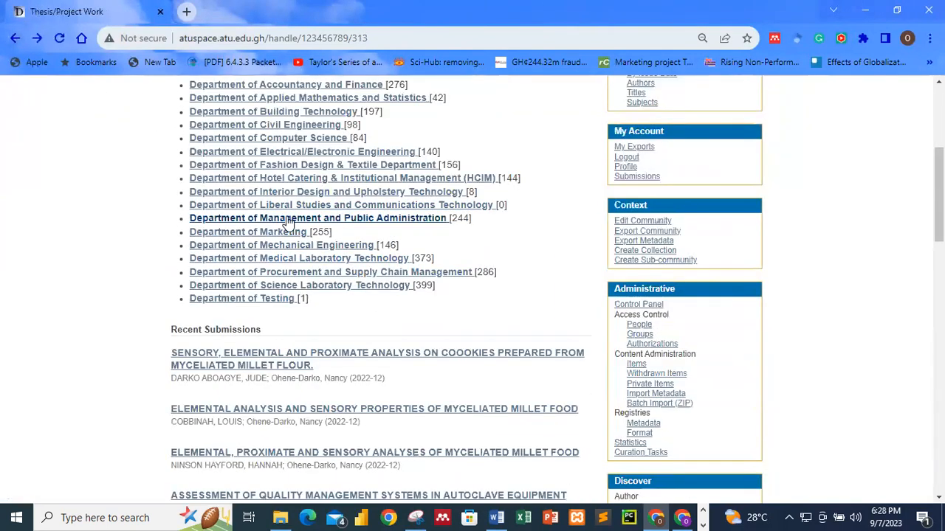
Step: Look through Hotel Catering & Institutional Management and Medical Laboratory Technology, returning to the list
{"action": "left_click", "coordinate": [292, 180]}
{"action": "scroll", "coordinate": [327, 316], "scroll_direction": "down", "scroll_amount": 6}
{"action": "scroll", "coordinate": [327, 316], "scroll_direction": "up", "scroll_amount": 6}
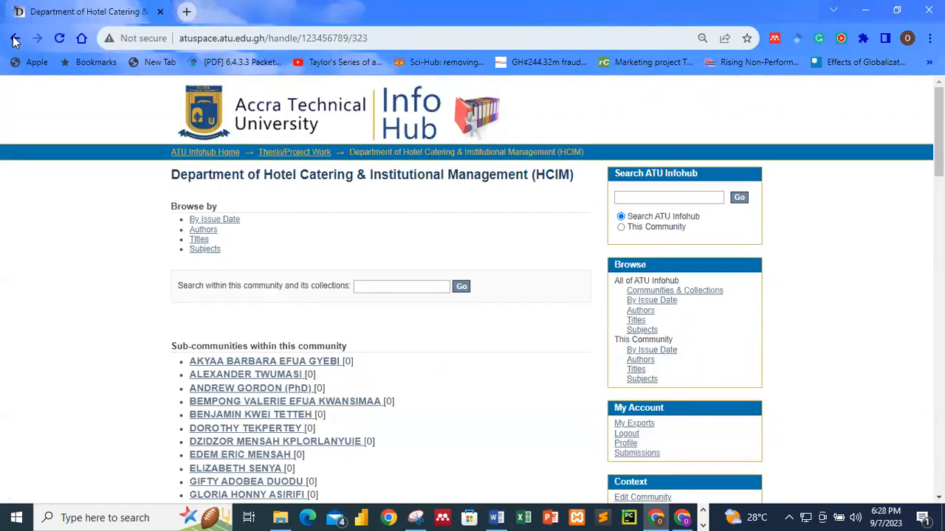
{"action": "left_click", "coordinate": [14, 40]}
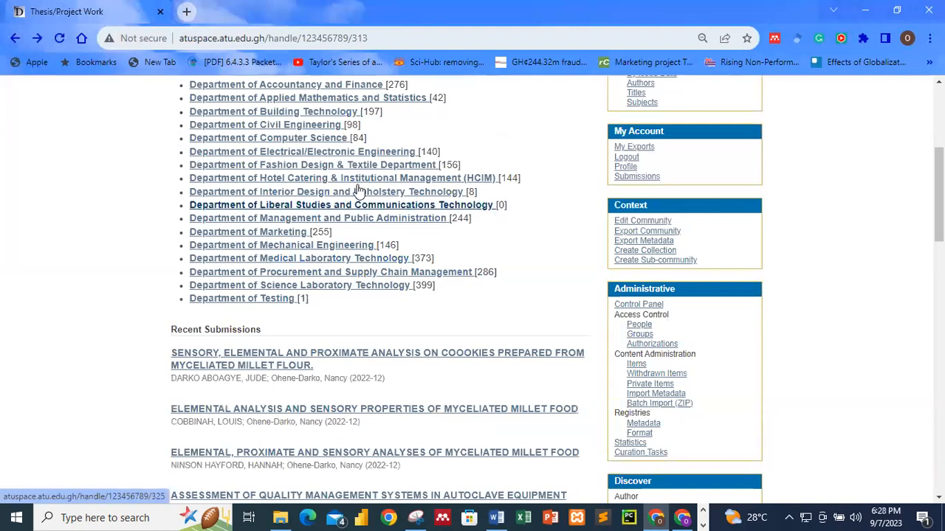
{"action": "left_click", "coordinate": [336, 260]}
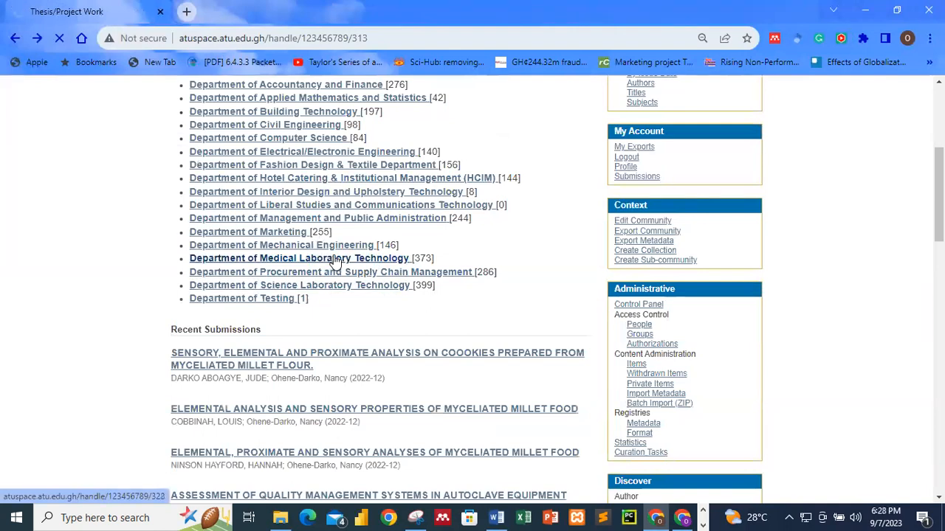
{"action": "scroll", "coordinate": [333, 261], "scroll_direction": "down", "scroll_amount": 4}
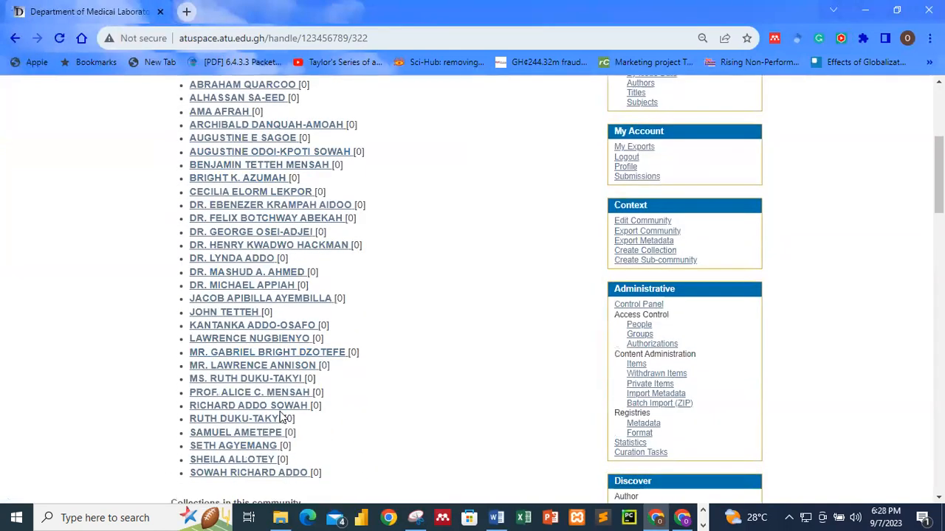
{"action": "scroll", "coordinate": [273, 214], "scroll_direction": "down", "scroll_amount": 5}
{"action": "scroll", "coordinate": [253, 135], "scroll_direction": "up", "scroll_amount": 8}
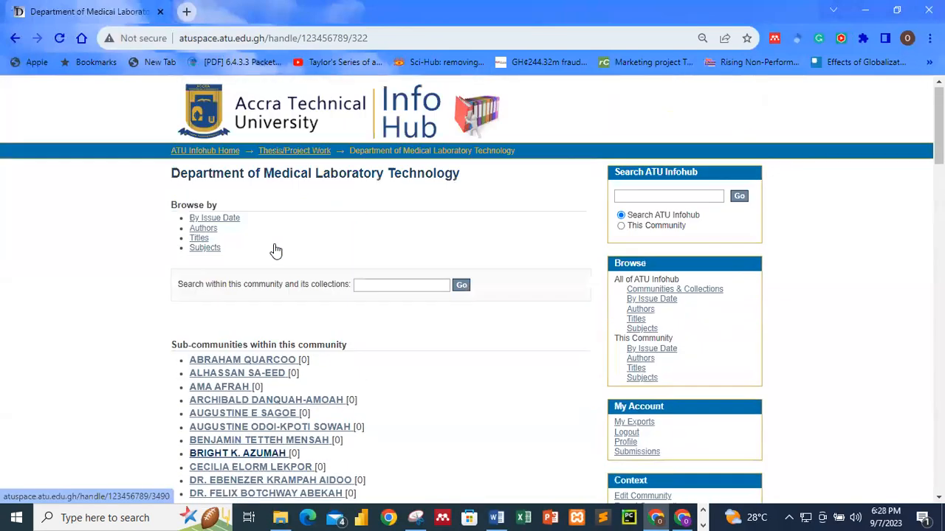
{"action": "scroll", "coordinate": [257, 348], "scroll_direction": "down", "scroll_amount": 7}
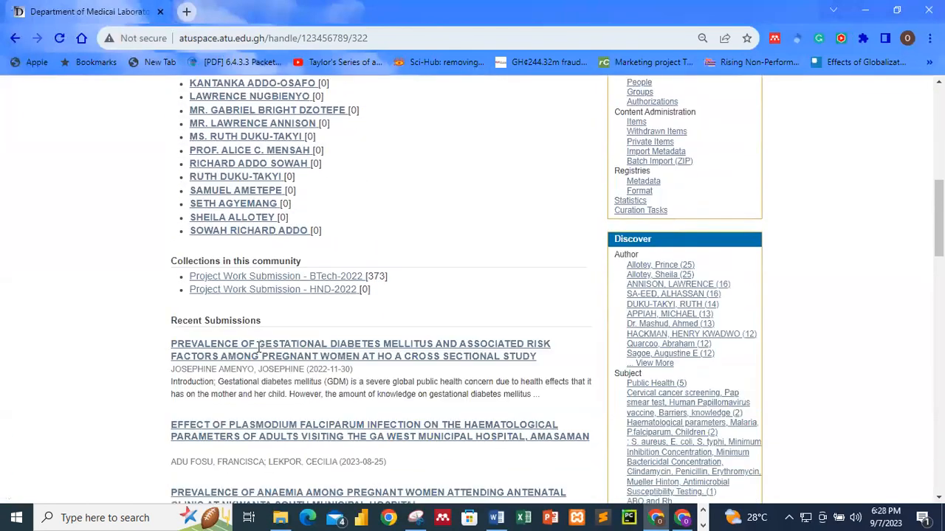
{"action": "scroll", "coordinate": [274, 185], "scroll_direction": "up", "scroll_amount": 5}
{"action": "left_click", "coordinate": [16, 38]}
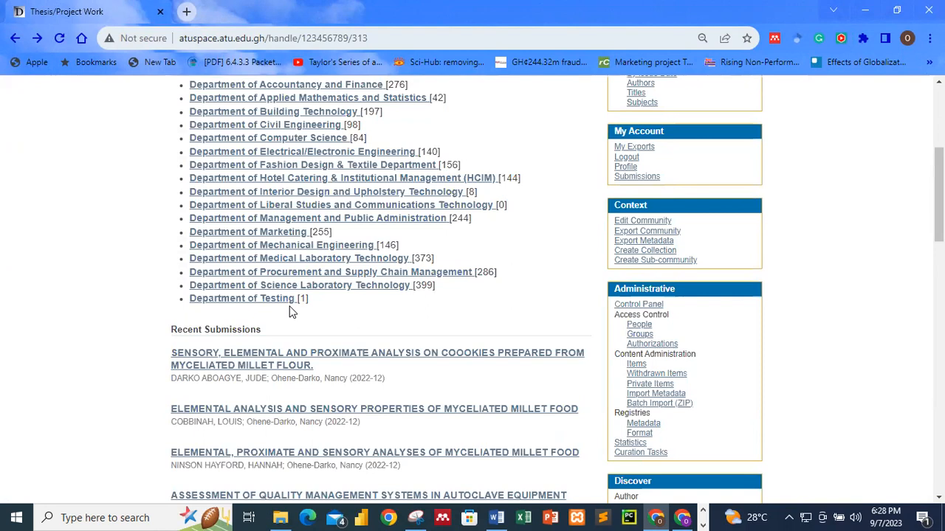
{"action": "scroll", "coordinate": [290, 311], "scroll_direction": "up", "scroll_amount": 2}
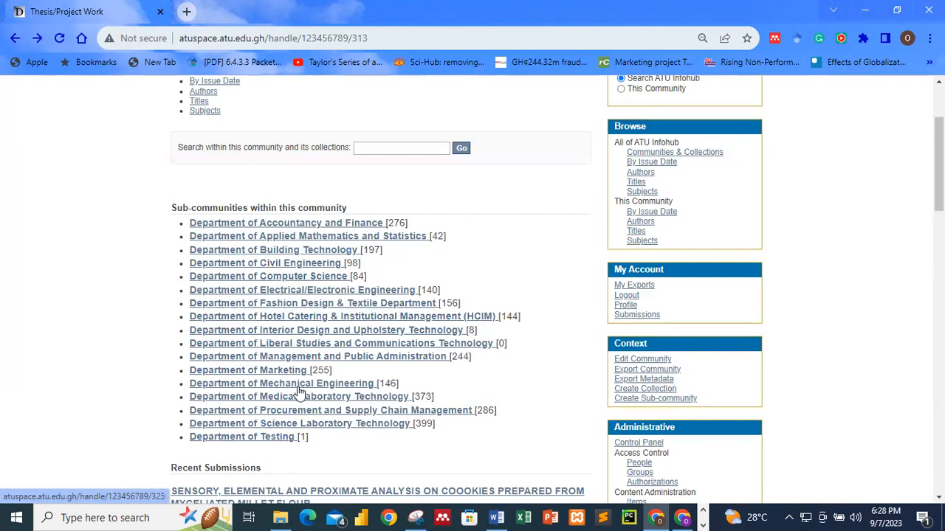
{"action": "scroll", "coordinate": [305, 434], "scroll_direction": "down", "scroll_amount": 2}
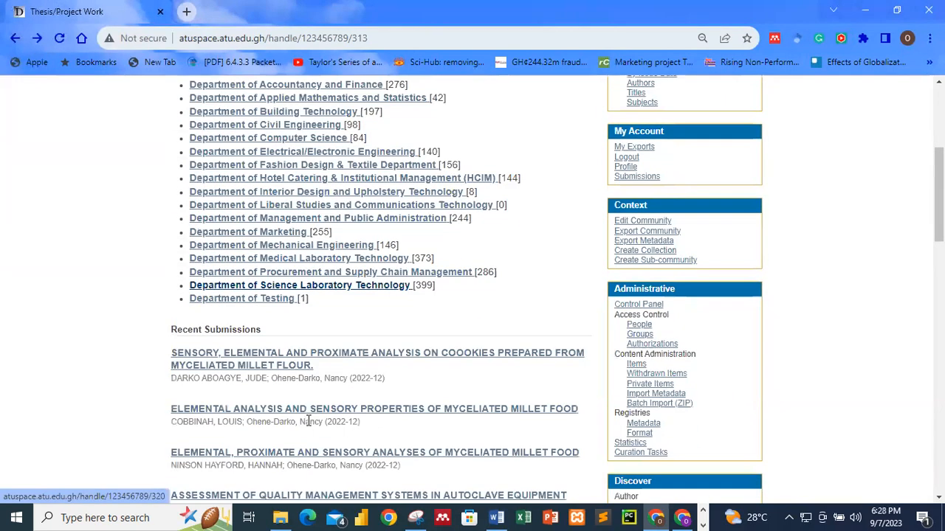
Step: Open Department of Testing, its staff sub-community, then the Project Work Submission HND - 2023 collection
{"action": "left_click", "coordinate": [279, 307]}
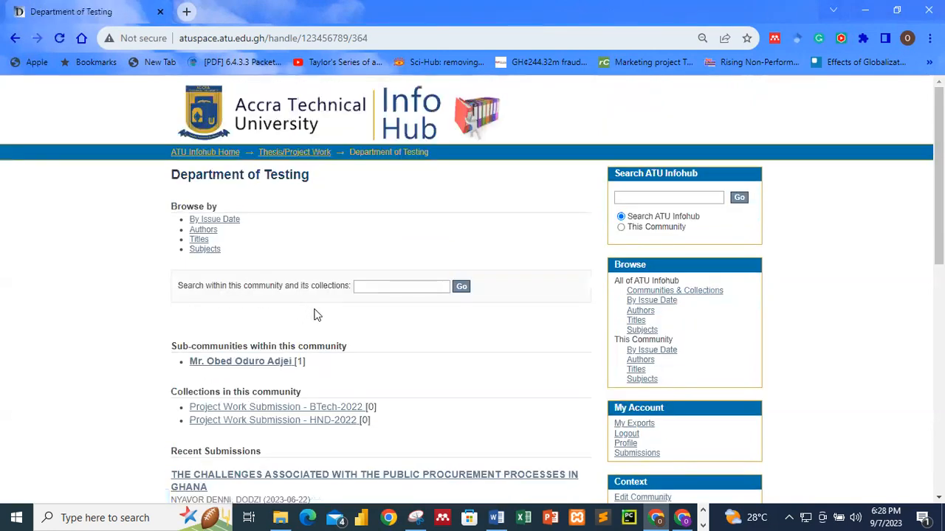
{"action": "left_click", "coordinate": [264, 364]}
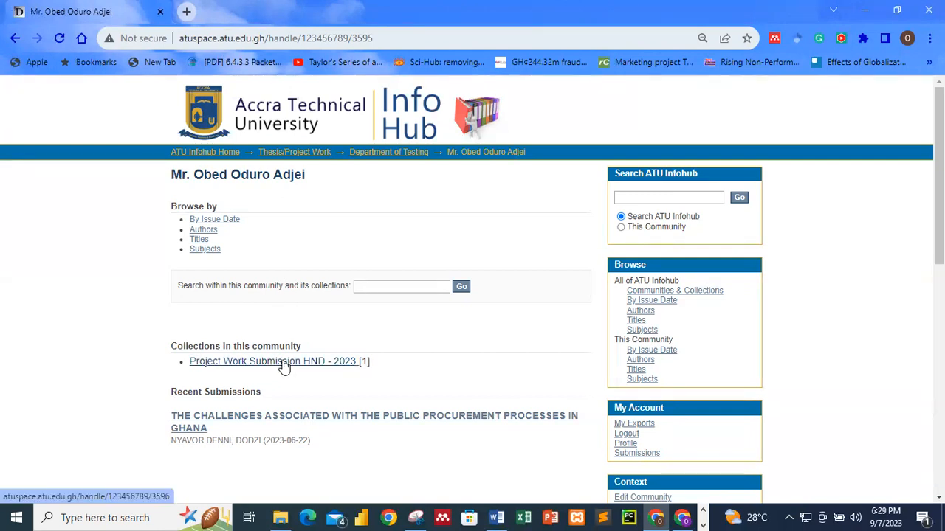
{"action": "left_click", "coordinate": [284, 365]}
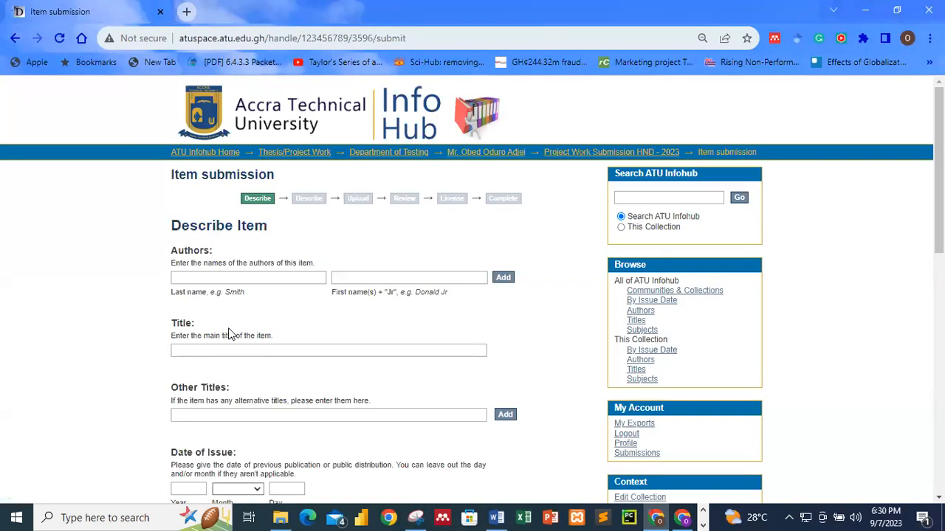
Step: Try the author last-name and Title fields on the empty Describe Item form, dismissing suggestions
{"action": "left_click", "coordinate": [225, 277]}
{"action": "left_click", "coordinate": [121, 312]}
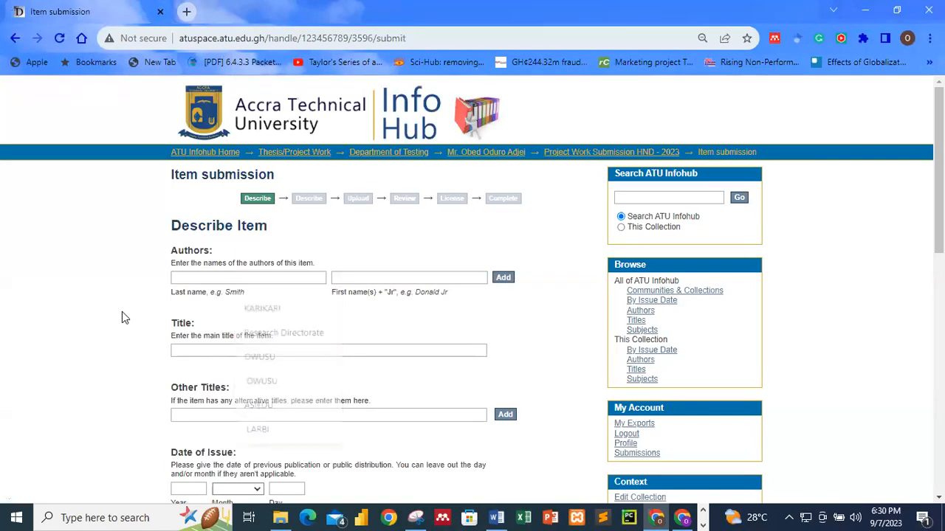
{"action": "left_click", "coordinate": [220, 277]}
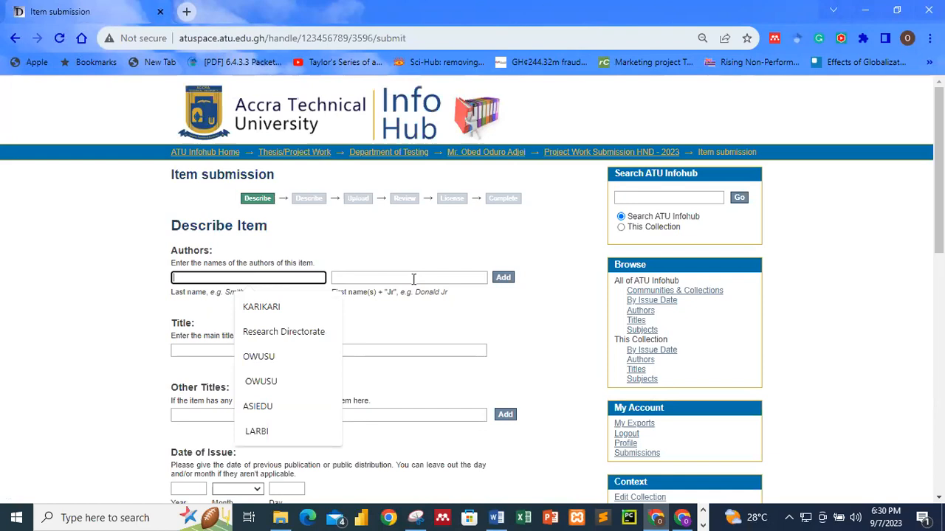
{"action": "left_click", "coordinate": [270, 275]}
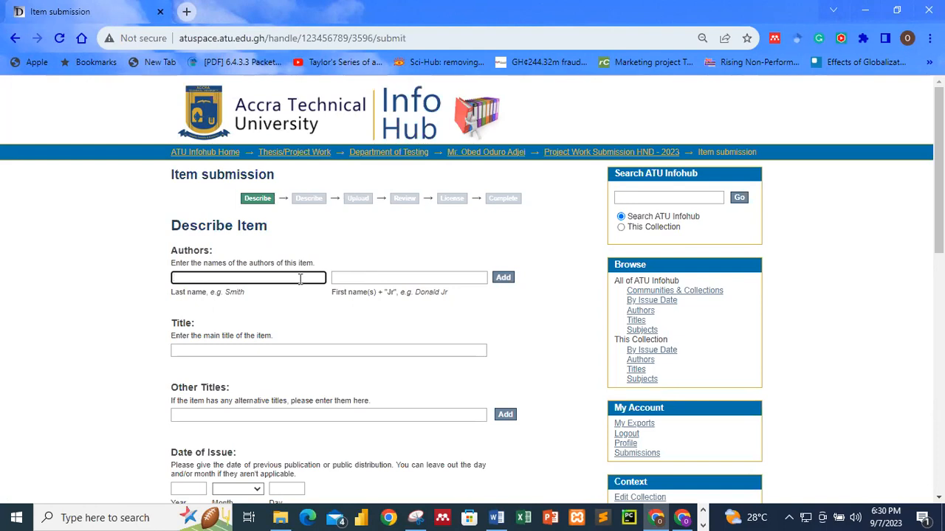
{"action": "left_click", "coordinate": [233, 350]}
{"action": "left_click", "coordinate": [127, 353]}
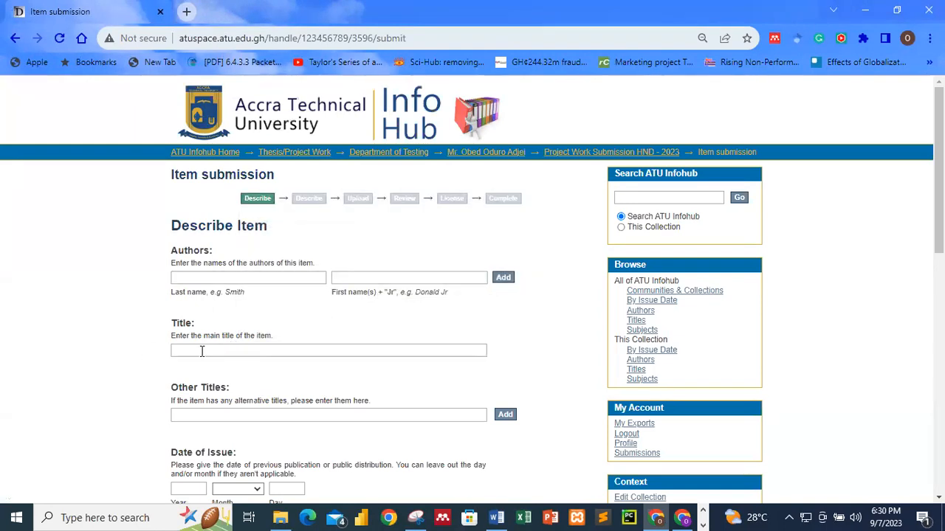
Step: Scroll down to the Type list and back up, then minimize Chrome to reveal File Explorer
{"action": "scroll", "coordinate": [205, 352], "scroll_direction": "down", "scroll_amount": 3}
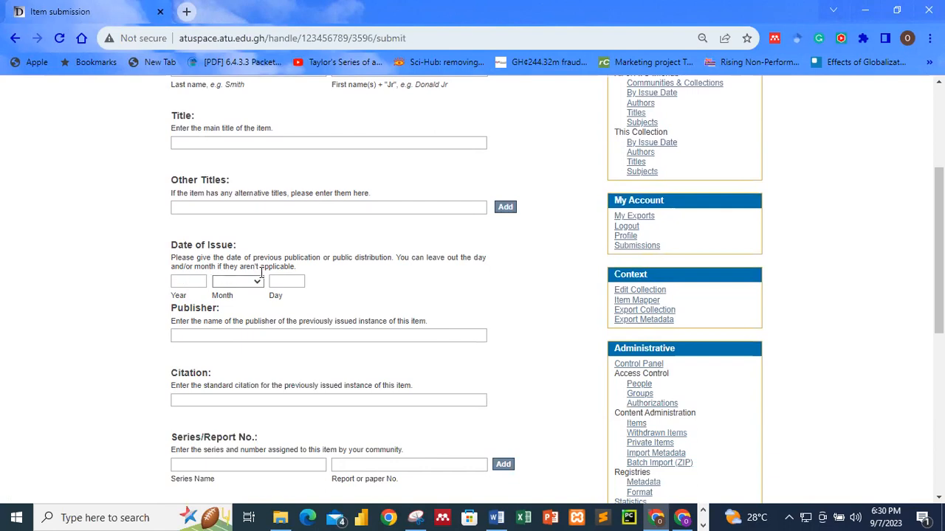
{"action": "scroll", "coordinate": [283, 326], "scroll_direction": "down", "scroll_amount": 2}
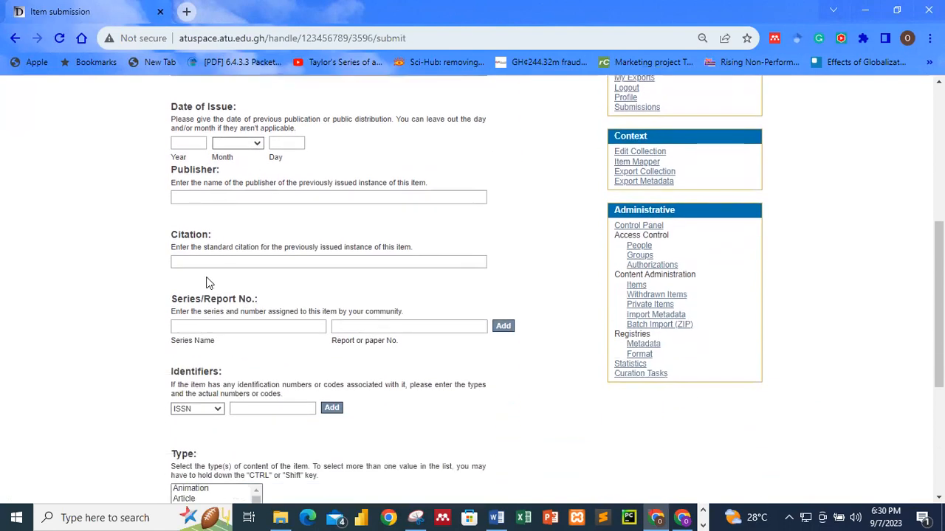
{"action": "scroll", "coordinate": [210, 399], "scroll_direction": "down", "scroll_amount": 3}
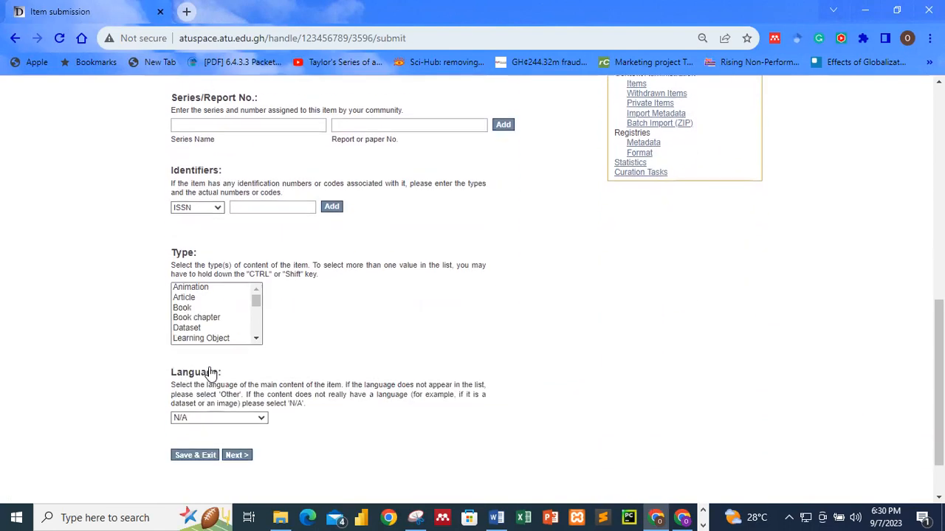
{"action": "left_click_drag", "start_coordinate": [256, 296], "coordinate": [216, 323]}
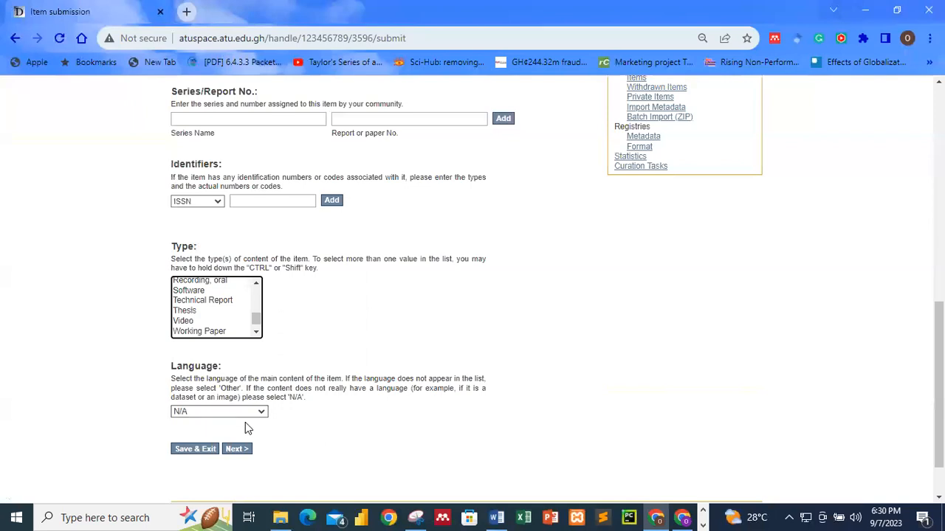
{"action": "left_click", "coordinate": [567, 378]}
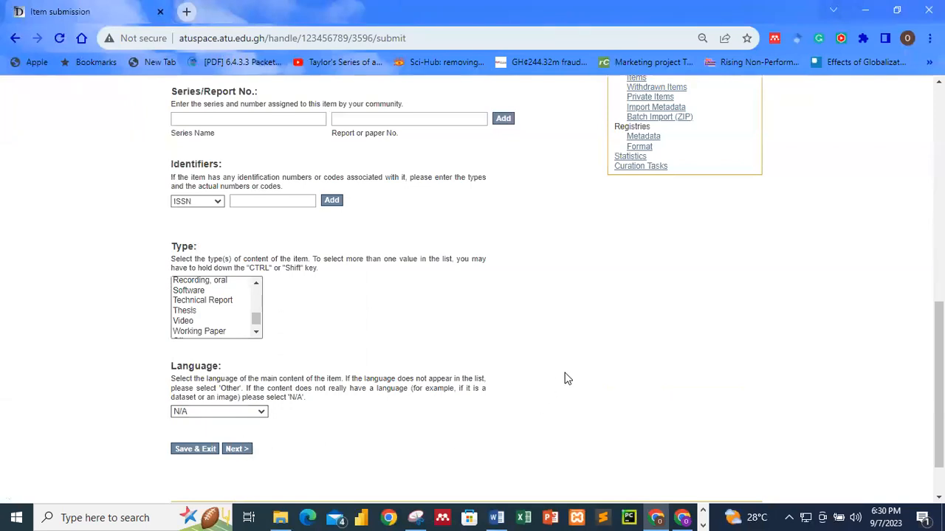
{"action": "scroll", "coordinate": [567, 379], "scroll_direction": "up", "scroll_amount": 9}
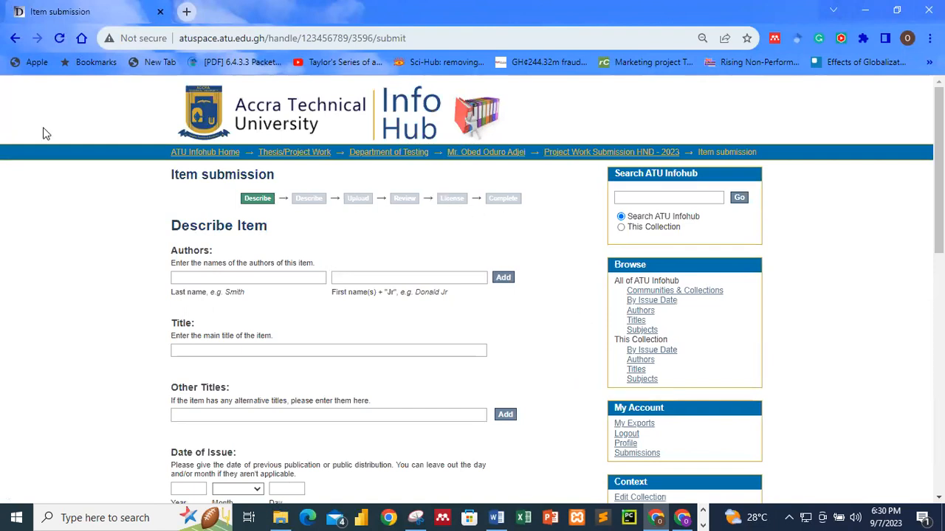
{"action": "left_click", "coordinate": [865, 11]}
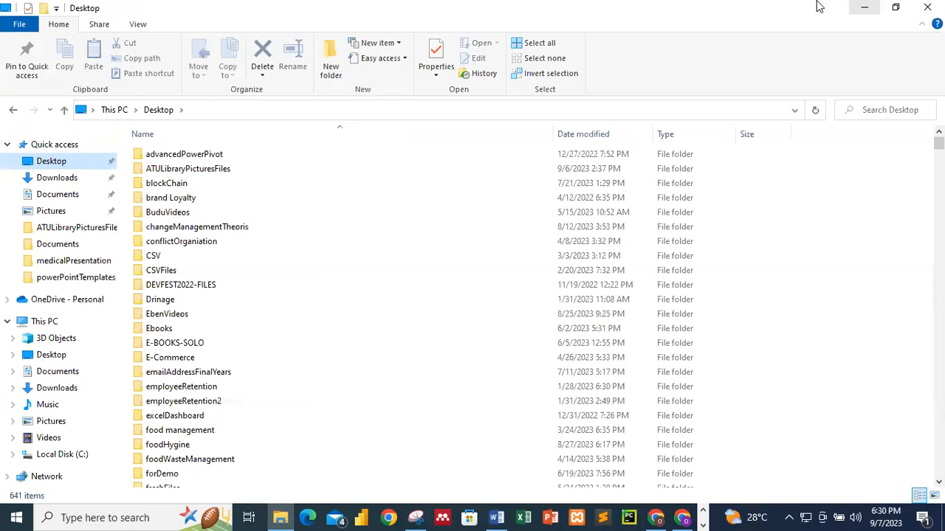
Step: Open the practicals folder on the Desktop
{"action": "left_click", "coordinate": [179, 212]}
{"action": "key", "text": "p"}
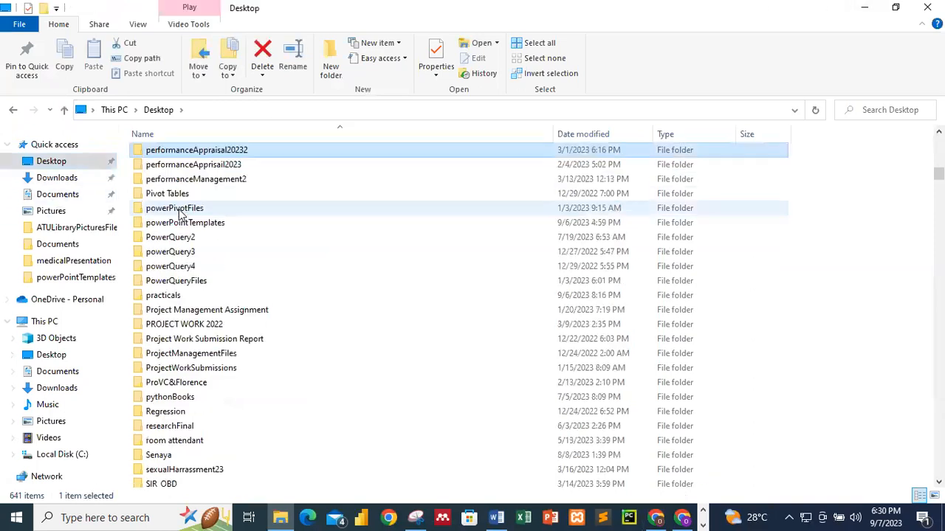
{"action": "key", "text": "Down"}
{"action": "key", "text": "Down"}
{"action": "key", "text": "Down"}
{"action": "key", "text": "Down"}
{"action": "key", "text": "Down"}
{"action": "key", "text": "Down"}
{"action": "key", "text": "Down"}
{"action": "key", "text": "Down"}
{"action": "key", "text": "Down"}
{"action": "key", "text": "Down"}
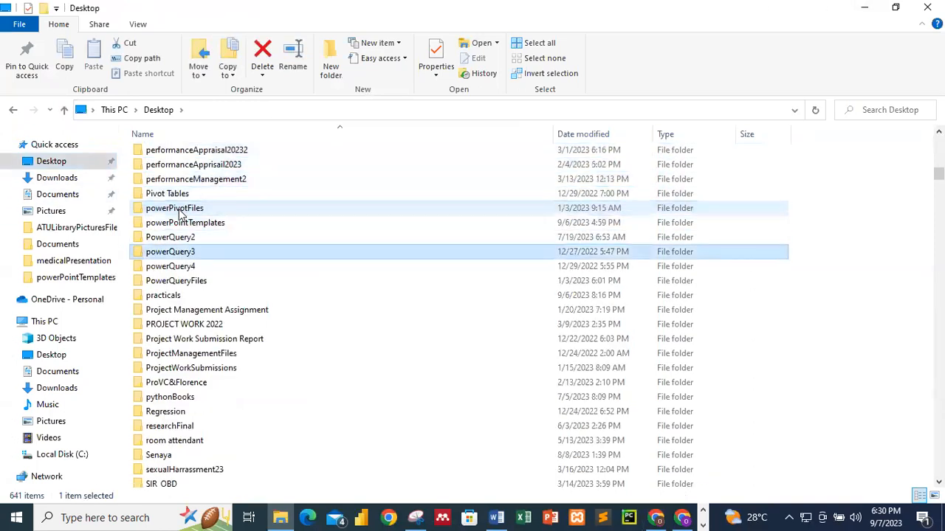
{"action": "double_click", "coordinate": [194, 295]}
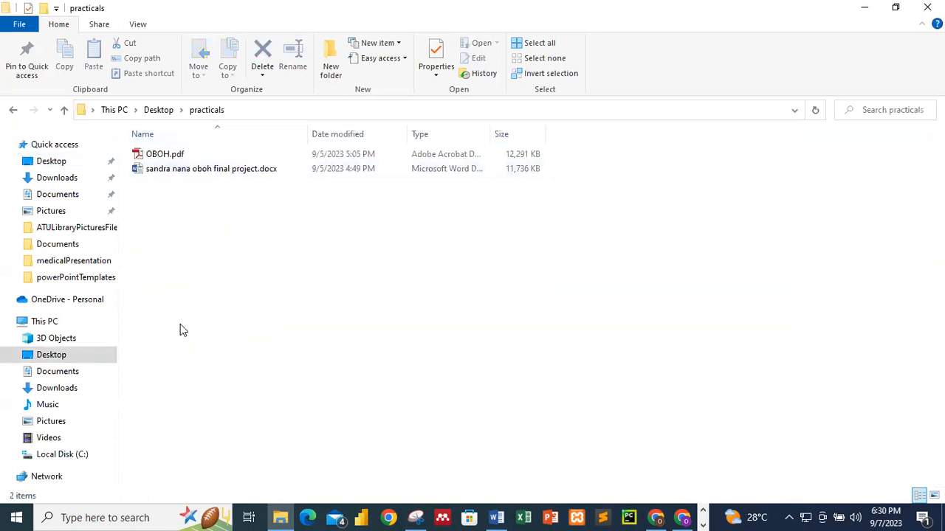
Step: Open the final project Word document from the practicals folder
{"action": "left_click", "coordinate": [186, 170]}
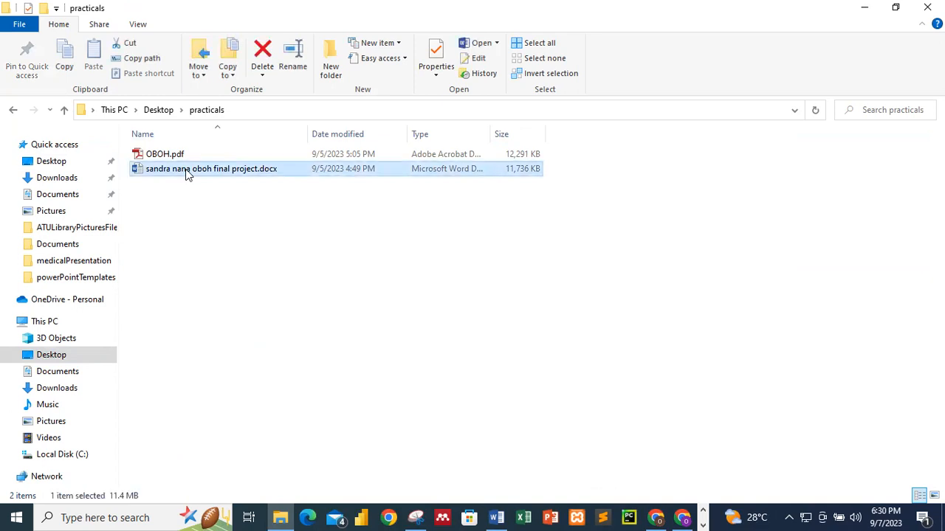
{"action": "left_click", "coordinate": [187, 155]}
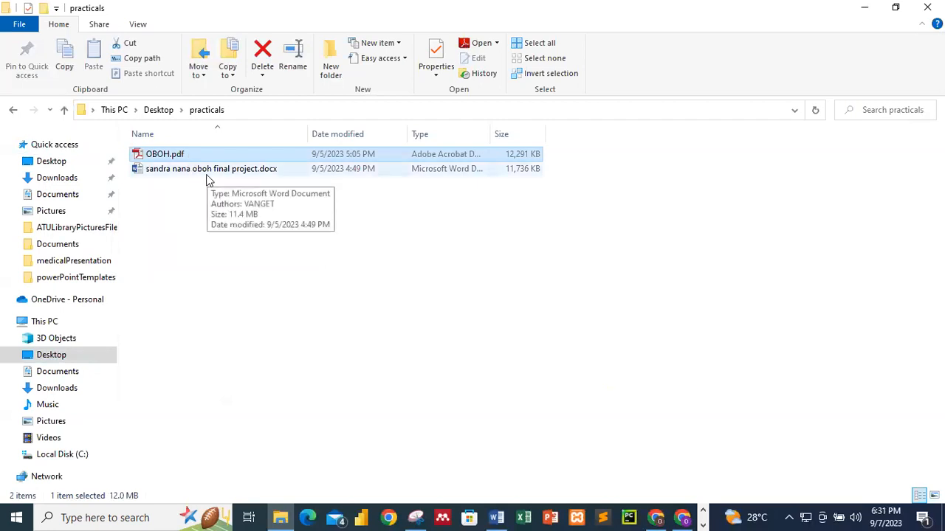
{"action": "left_click", "coordinate": [474, 306]}
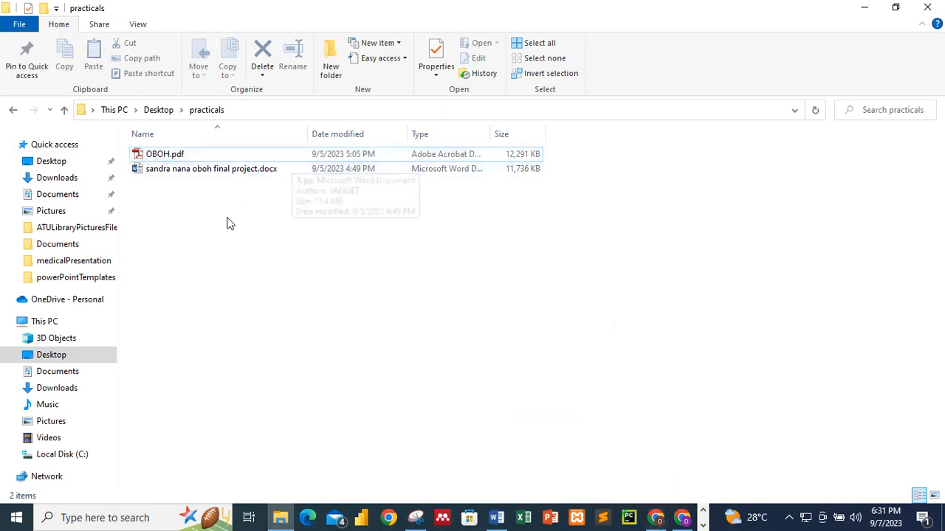
{"action": "left_click", "coordinate": [208, 174]}
{"action": "double_click", "coordinate": [208, 174]}
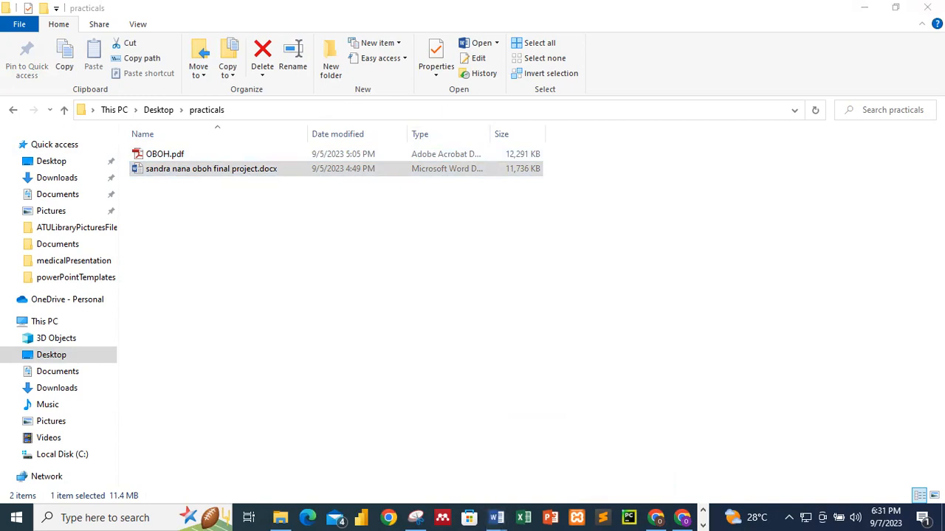
Step: Copy the cover-page title 'THAT'S WHO YOU ARE' in the Word document
{"action": "scroll", "coordinate": [599, 296], "scroll_direction": "down", "scroll_amount": 10}
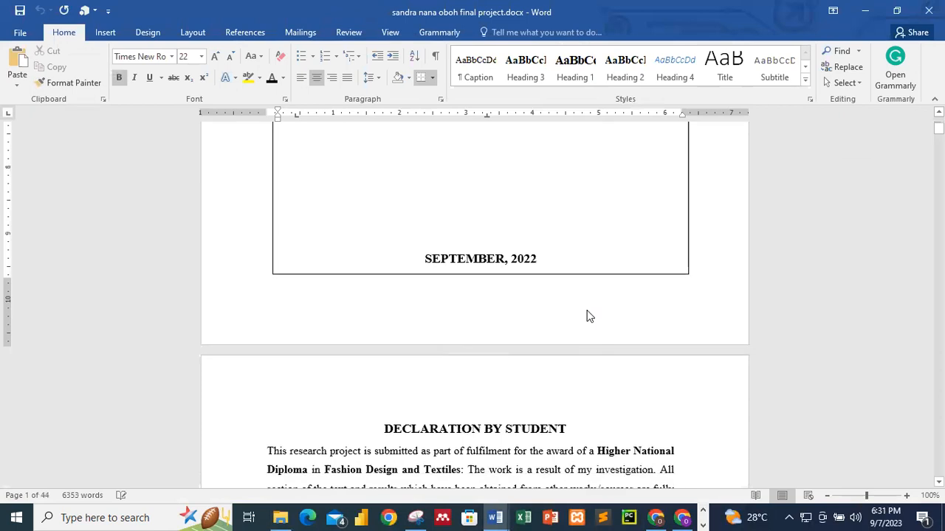
{"action": "scroll", "coordinate": [588, 313], "scroll_direction": "up", "scroll_amount": 10}
{"action": "scroll", "coordinate": [587, 312], "scroll_direction": "up", "scroll_amount": 5}
{"action": "left_click_drag", "start_coordinate": [561, 232], "coordinate": [415, 233]}
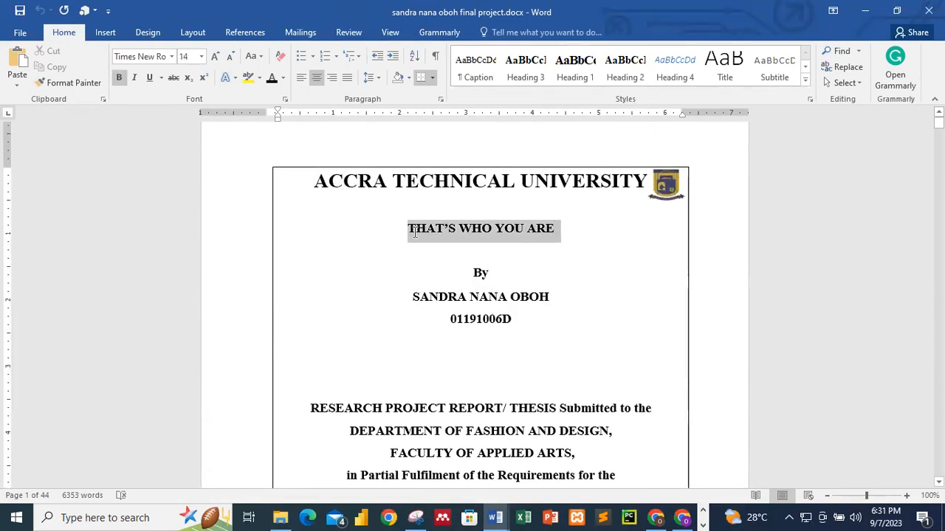
{"action": "right_click", "coordinate": [415, 232]}
{"action": "left_click", "coordinate": [447, 258]}
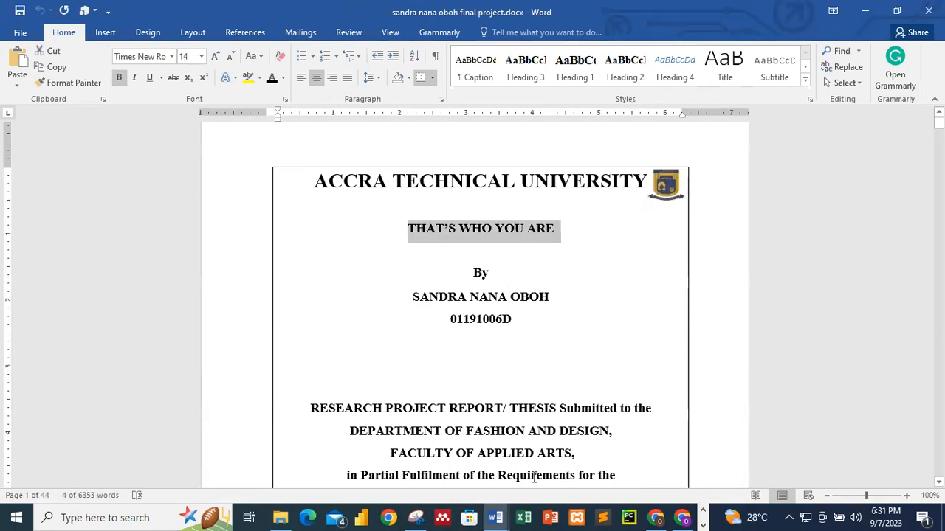
Step: Paste the copied title into the submission form's Title field
{"action": "left_click", "coordinate": [657, 517]}
{"action": "left_click", "coordinate": [243, 352]}
{"action": "right_click", "coordinate": [242, 351]}
{"action": "left_click", "coordinate": [255, 243]}
{"action": "left_click", "coordinate": [214, 277]}
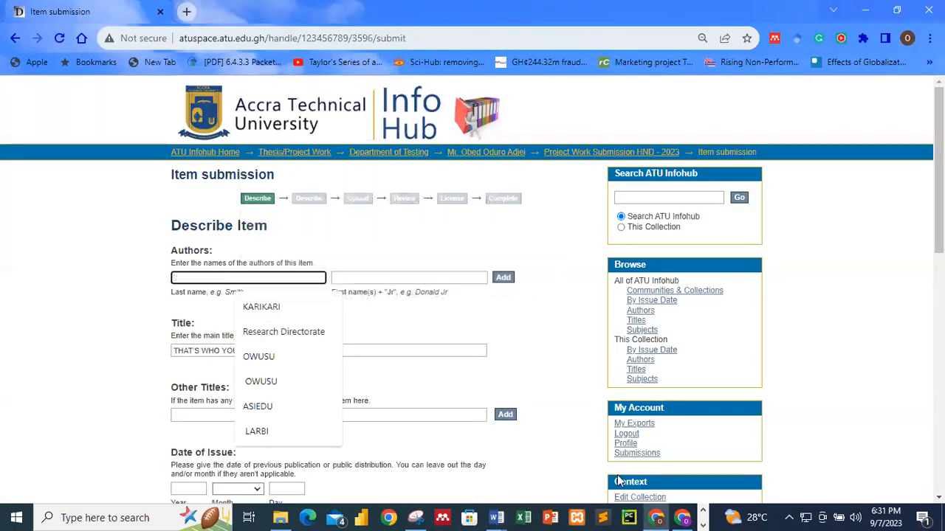
Step: Copy the author's full name from the Word title page into the Last name box
{"action": "left_click", "coordinate": [496, 517]}
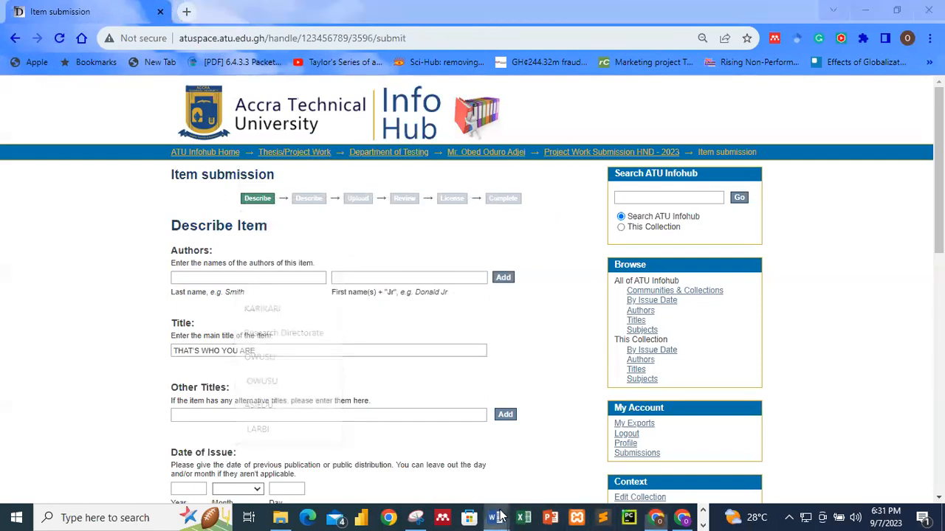
{"action": "left_click", "coordinate": [563, 465]}
{"action": "left_click_drag", "start_coordinate": [543, 296], "coordinate": [412, 298]}
{"action": "right_click", "coordinate": [442, 306]}
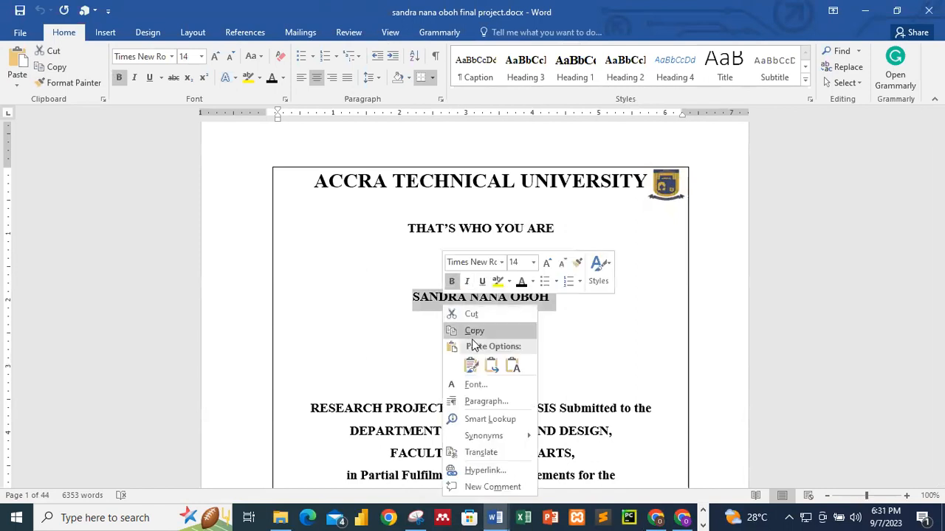
{"action": "left_click", "coordinate": [473, 330]}
{"action": "key", "text": "alt+Tab"}
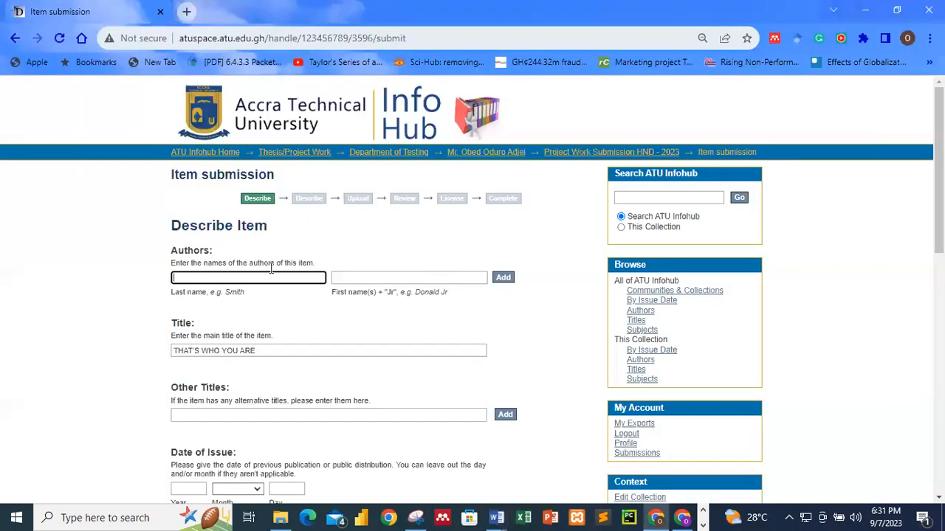
{"action": "right_click", "coordinate": [212, 277]}
{"action": "left_click", "coordinate": [221, 388]}
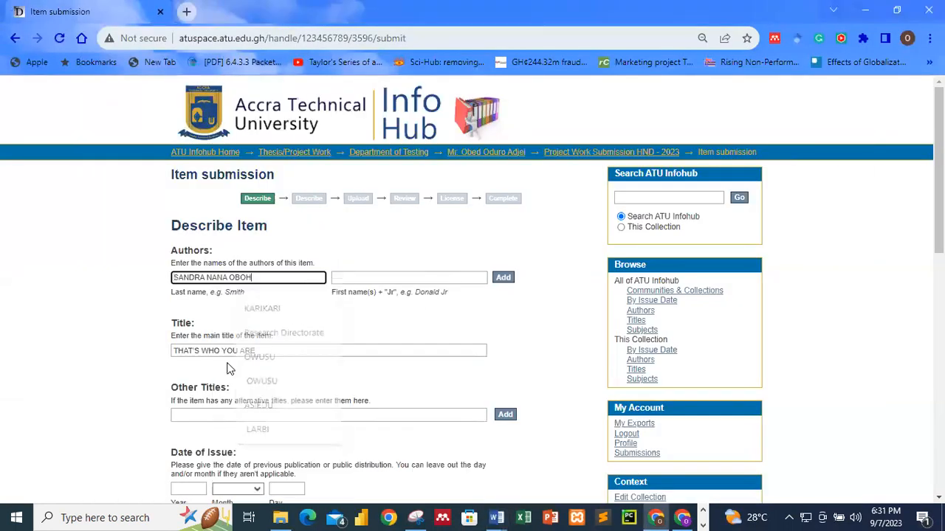
Step: Move the first names into the First name(s) box and add the author
{"action": "key", "text": "shift+Left"}
{"action": "key", "text": "shift+Left"}
{"action": "key", "text": "shift+Left"}
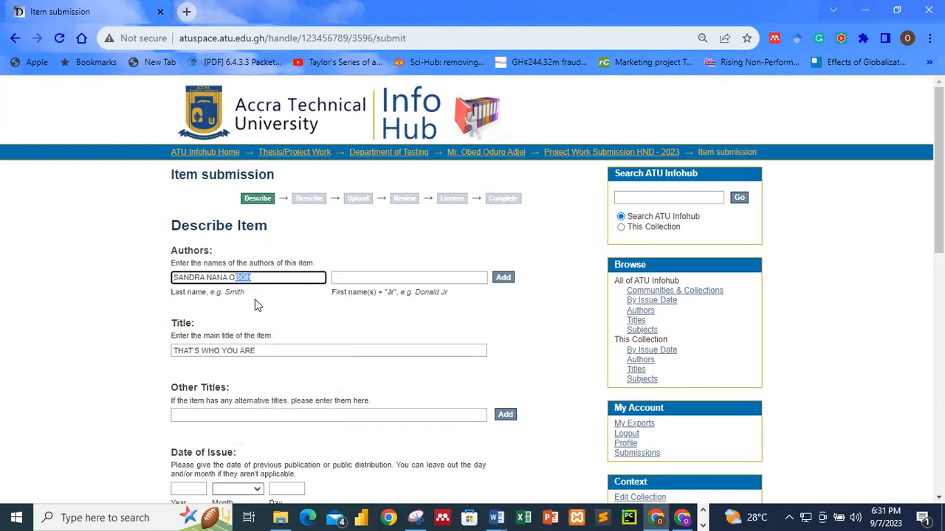
{"action": "left_click", "coordinate": [111, 293]}
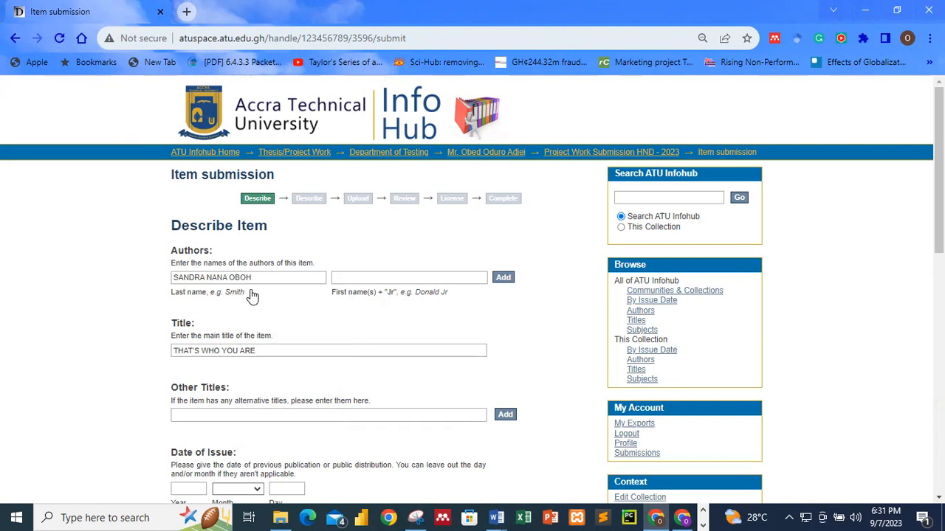
{"action": "left_click_drag", "start_coordinate": [227, 277], "coordinate": [172, 278]}
{"action": "right_click", "coordinate": [189, 277]}
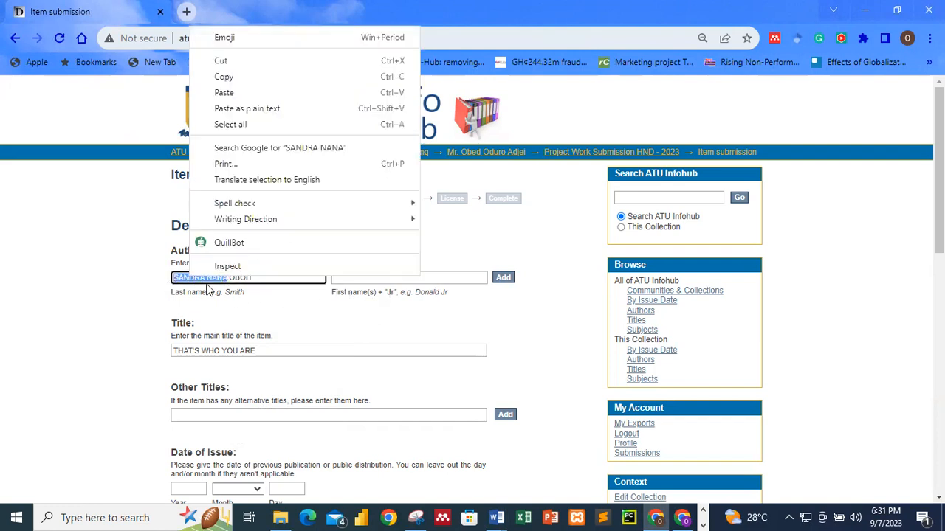
{"action": "left_click", "coordinate": [225, 62]}
{"action": "left_click", "coordinate": [356, 279]}
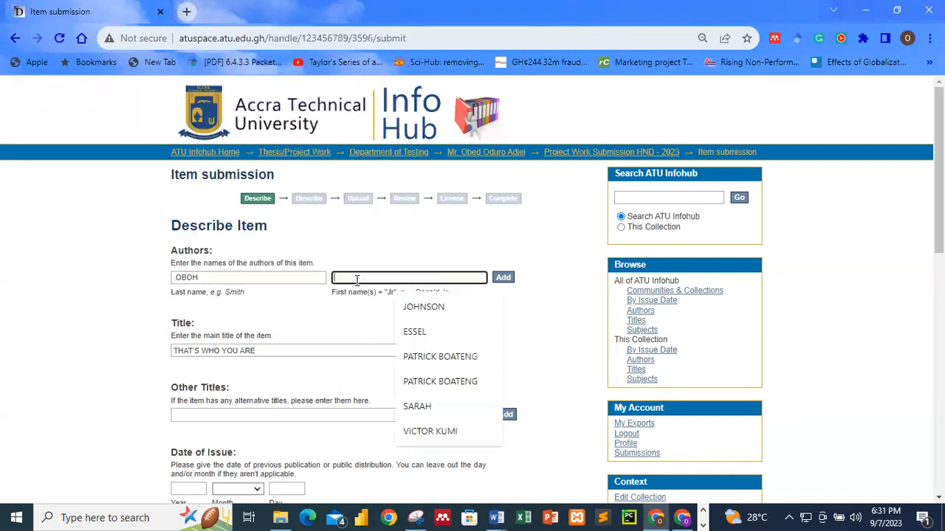
{"action": "right_click", "coordinate": [356, 279]}
{"action": "left_click", "coordinate": [369, 390]}
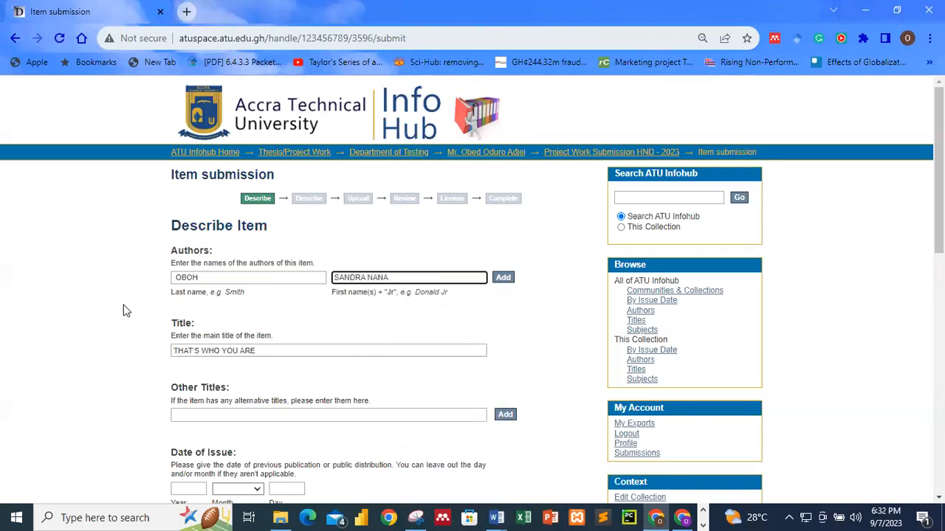
{"action": "left_click", "coordinate": [502, 279]}
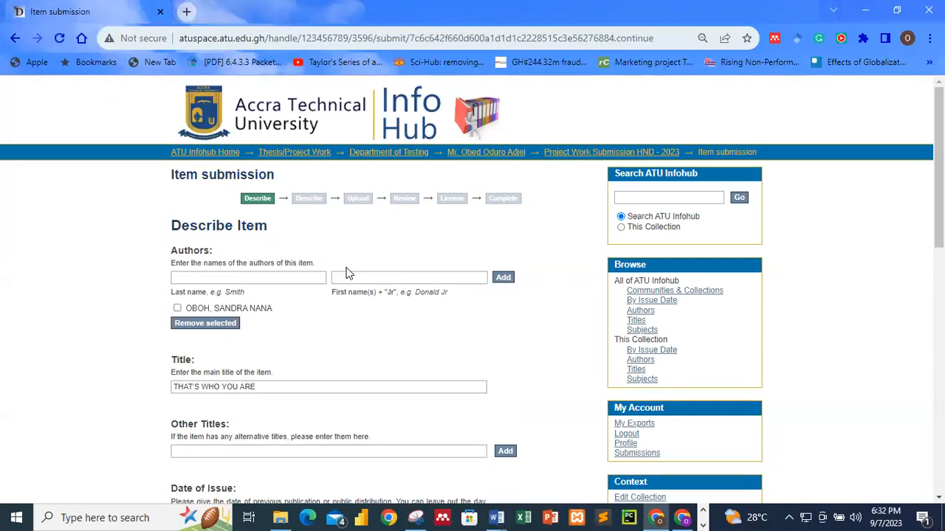
Step: Set the issue date to year 2023, month September, day 7
{"action": "scroll", "coordinate": [359, 276], "scroll_direction": "down", "scroll_amount": 3}
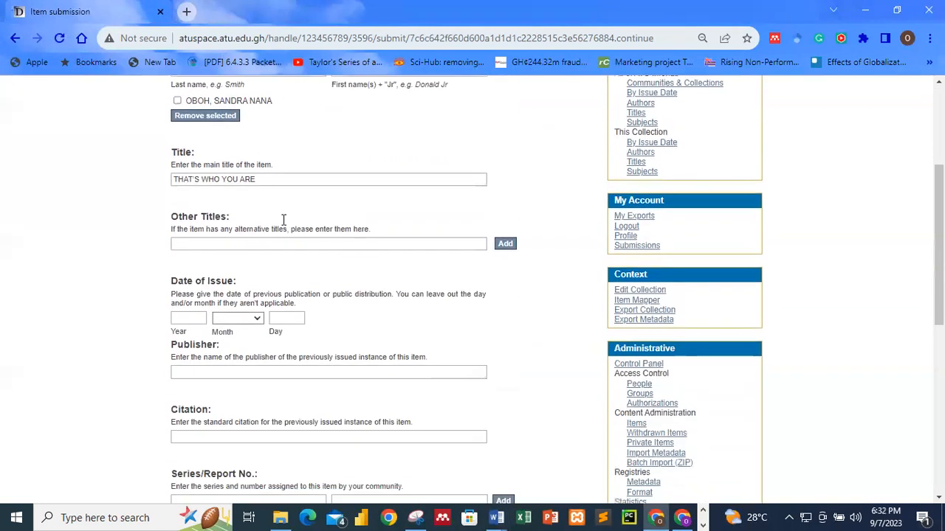
{"action": "left_click", "coordinate": [225, 249]}
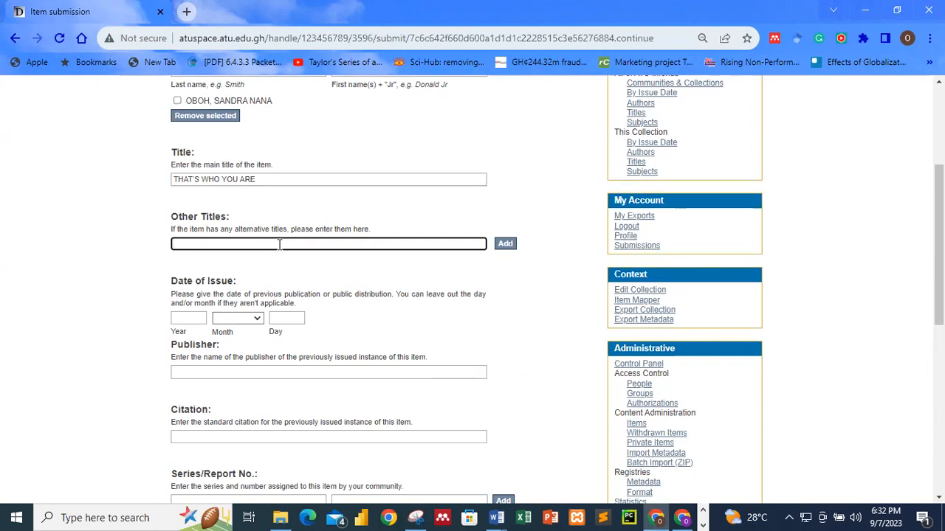
{"action": "scroll", "coordinate": [279, 245], "scroll_direction": "down", "scroll_amount": 3}
{"action": "left_click", "coordinate": [188, 111]}
{"action": "left_click", "coordinate": [192, 140]}
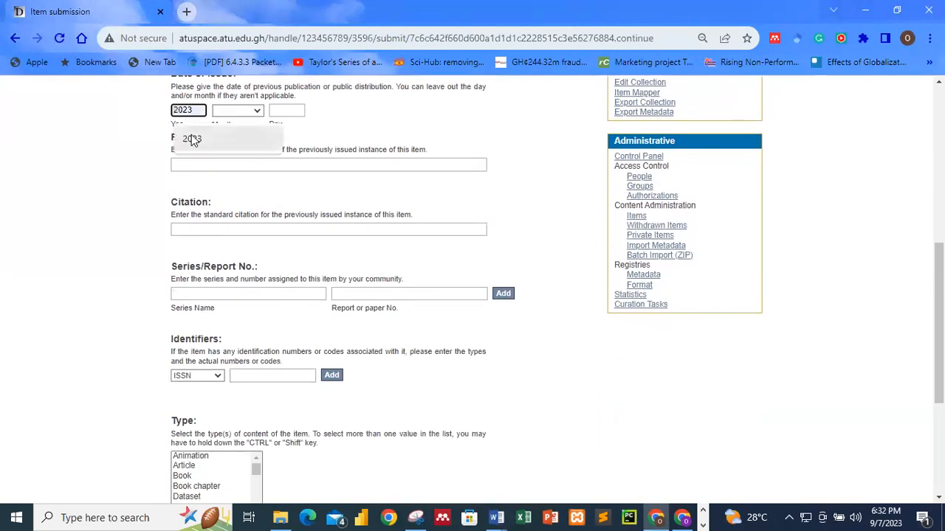
{"action": "scroll", "coordinate": [257, 251], "scroll_direction": "up", "scroll_amount": 2}
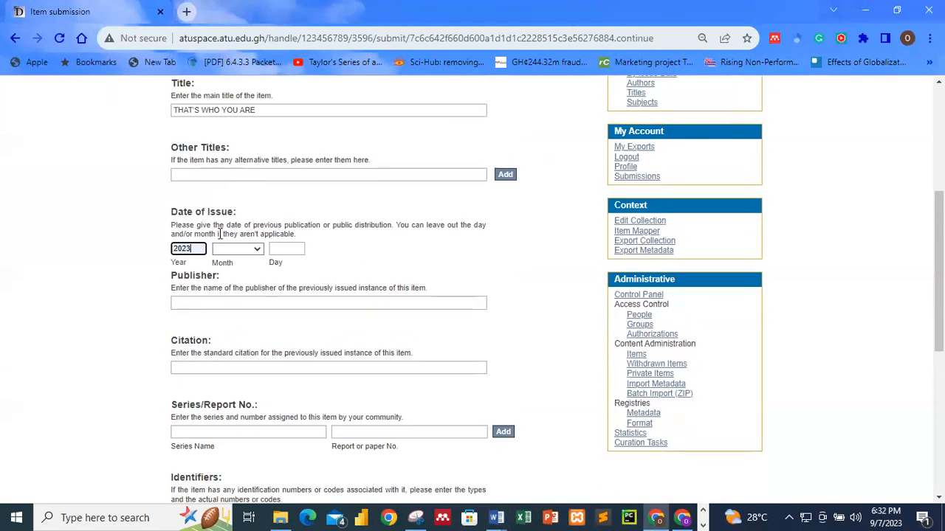
{"action": "left_click", "coordinate": [256, 251]}
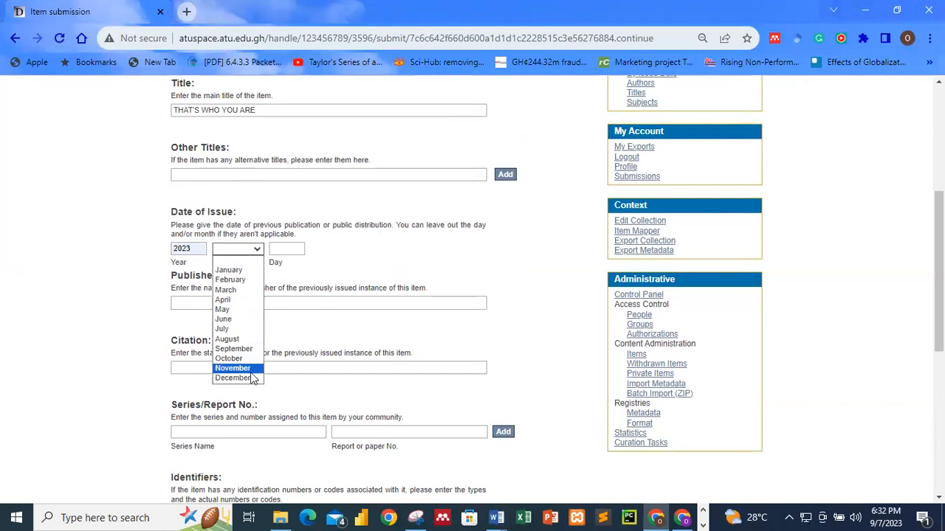
{"action": "left_click", "coordinate": [244, 349]}
{"action": "left_click", "coordinate": [288, 248]}
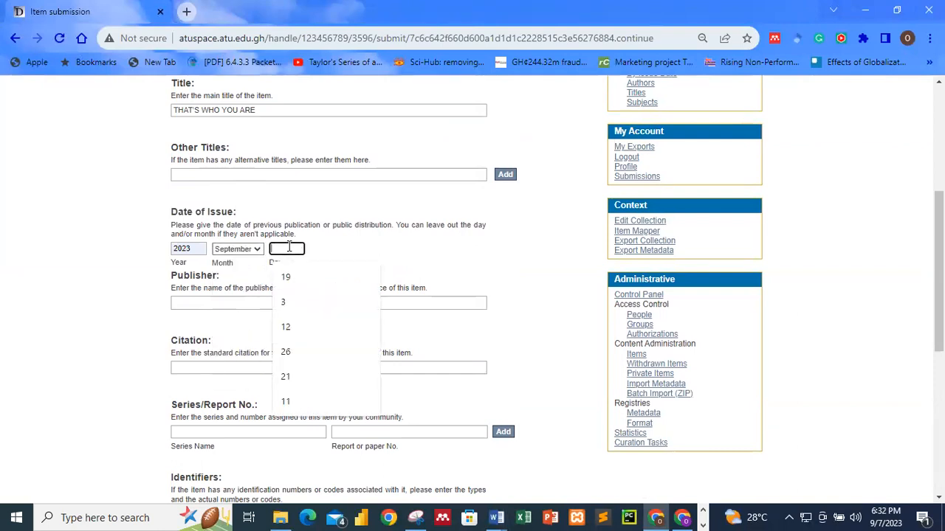
{"action": "type", "text": "7"}
Step: Select Thesis as the type and English as the language, then continue
{"action": "left_click", "coordinate": [196, 303]}
{"action": "scroll", "coordinate": [196, 281], "scroll_direction": "down", "scroll_amount": 2}
{"action": "left_click", "coordinate": [194, 228]}
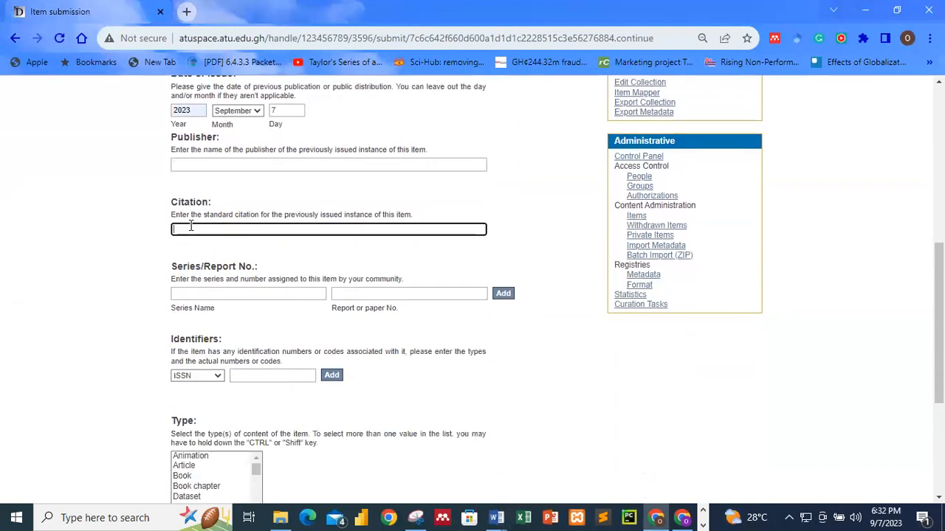
{"action": "scroll", "coordinate": [193, 225], "scroll_direction": "down", "scroll_amount": 3}
{"action": "left_click_drag", "start_coordinate": [257, 265], "coordinate": [256, 290]}
{"action": "left_click", "coordinate": [209, 289]}
{"action": "scroll", "coordinate": [341, 302], "scroll_direction": "down", "scroll_amount": 1}
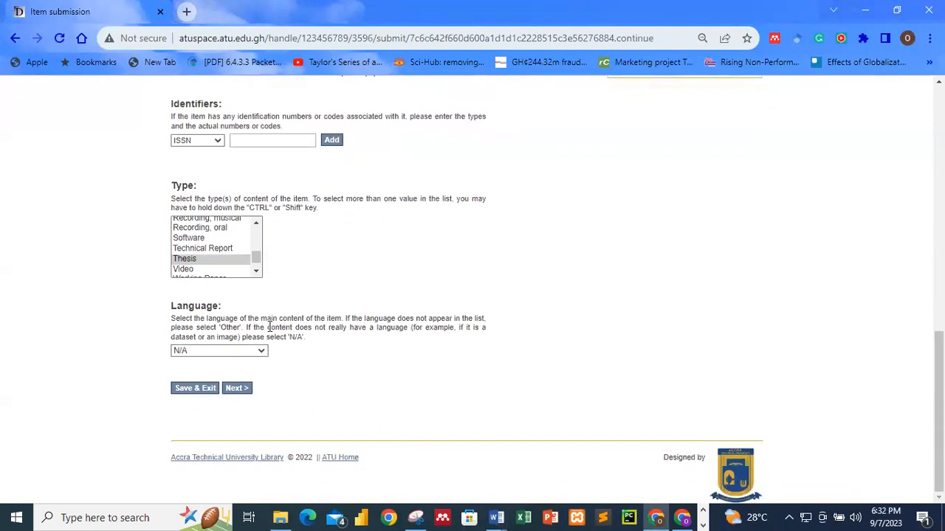
{"action": "left_click", "coordinate": [241, 351]}
{"action": "left_click", "coordinate": [222, 384]}
{"action": "left_click", "coordinate": [240, 391]}
Step: Skip the optional keywords and abstract fields and continue to Upload File(s)
{"action": "scroll", "coordinate": [305, 341], "scroll_direction": "down", "scroll_amount": 2}
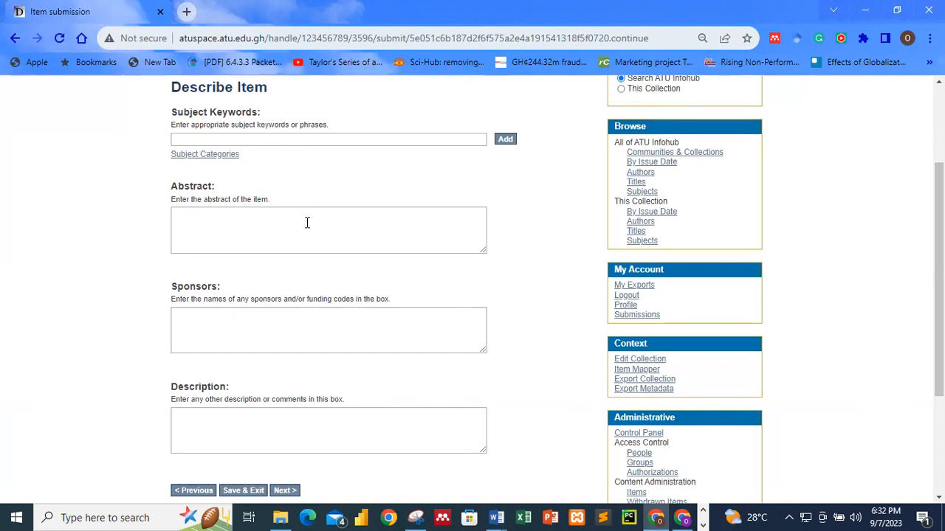
{"action": "scroll", "coordinate": [361, 251], "scroll_direction": "down", "scroll_amount": 1}
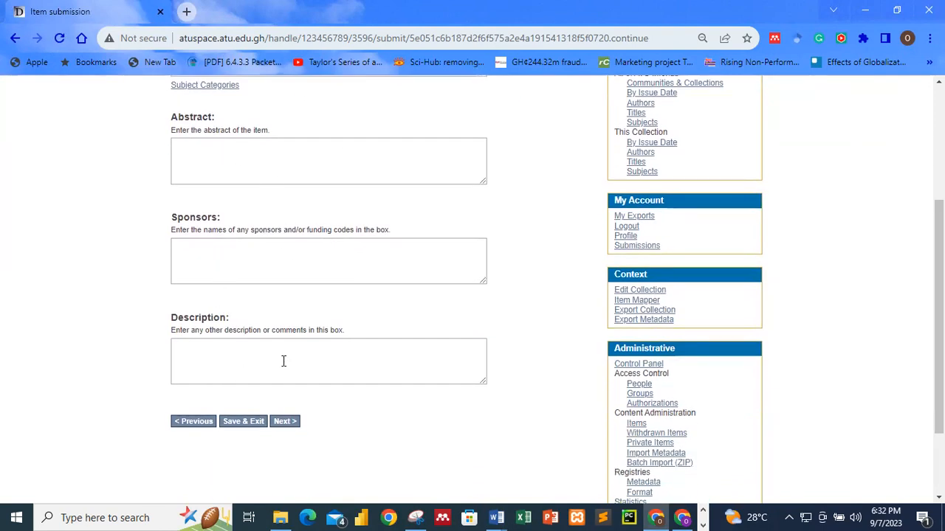
{"action": "scroll", "coordinate": [268, 292], "scroll_direction": "up", "scroll_amount": 3}
{"action": "scroll", "coordinate": [267, 292], "scroll_direction": "down", "scroll_amount": 5}
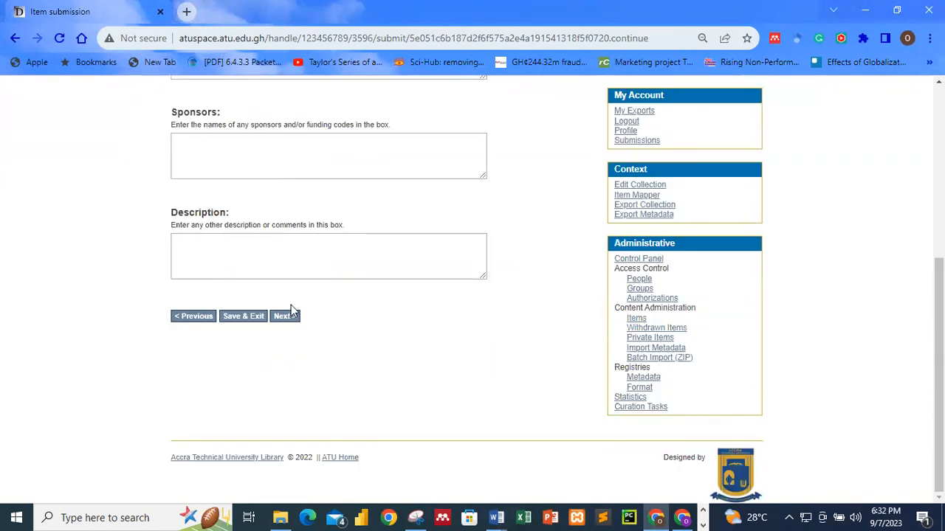
{"action": "left_click", "coordinate": [285, 316]}
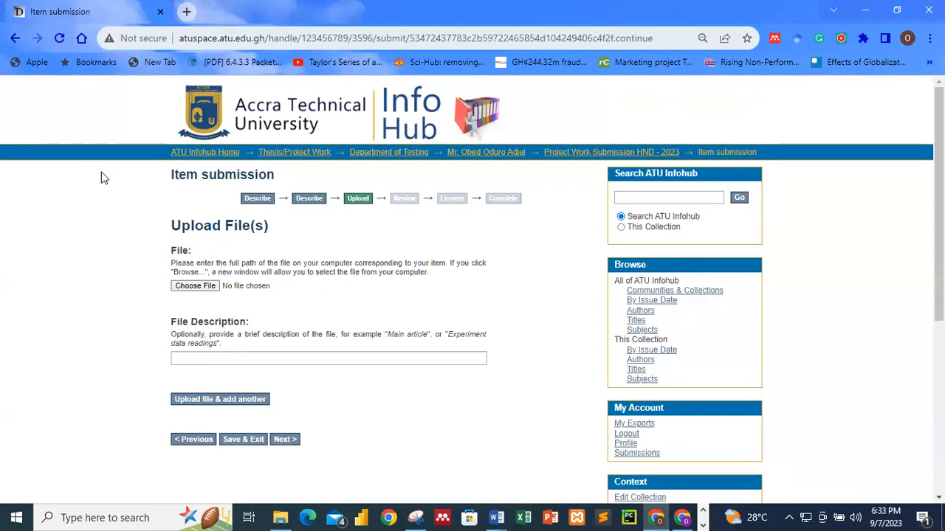
Step: Choose the final project .docx from Desktop\practicals as the file to upload
{"action": "left_click", "coordinate": [189, 287]}
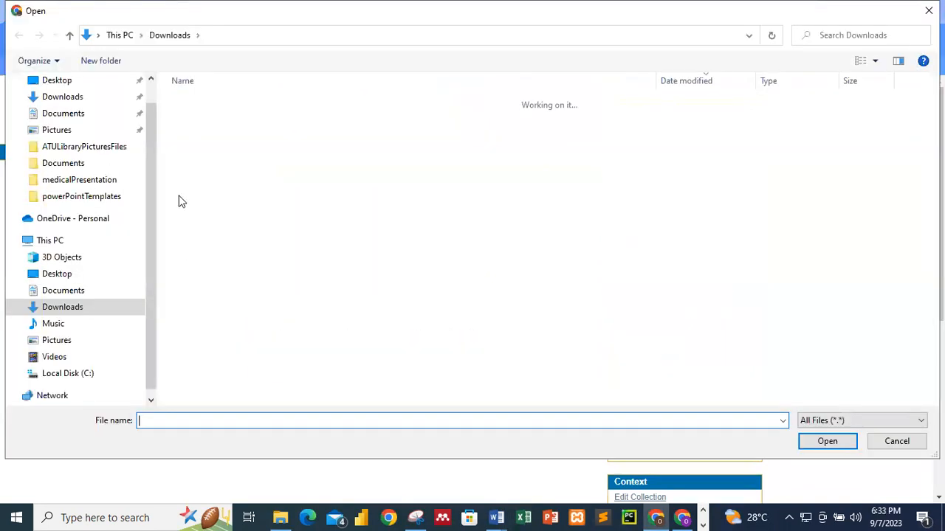
{"action": "left_click", "coordinate": [59, 81]}
{"action": "left_click", "coordinate": [206, 206]}
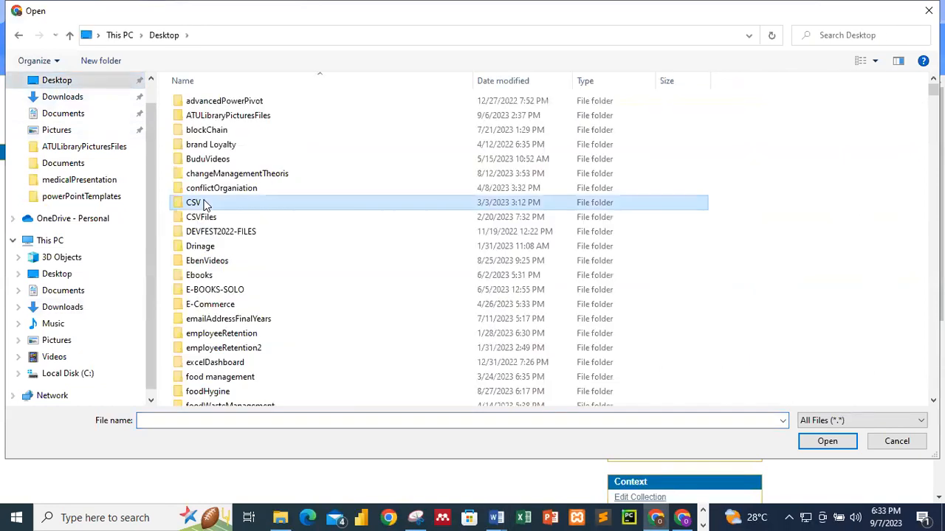
{"action": "type", "text": "performancem"}
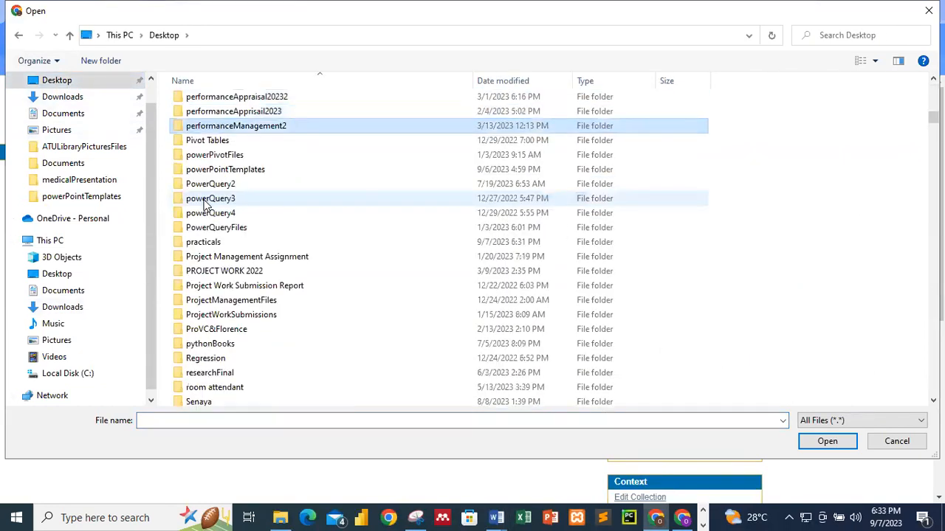
{"action": "double_click", "coordinate": [198, 242]}
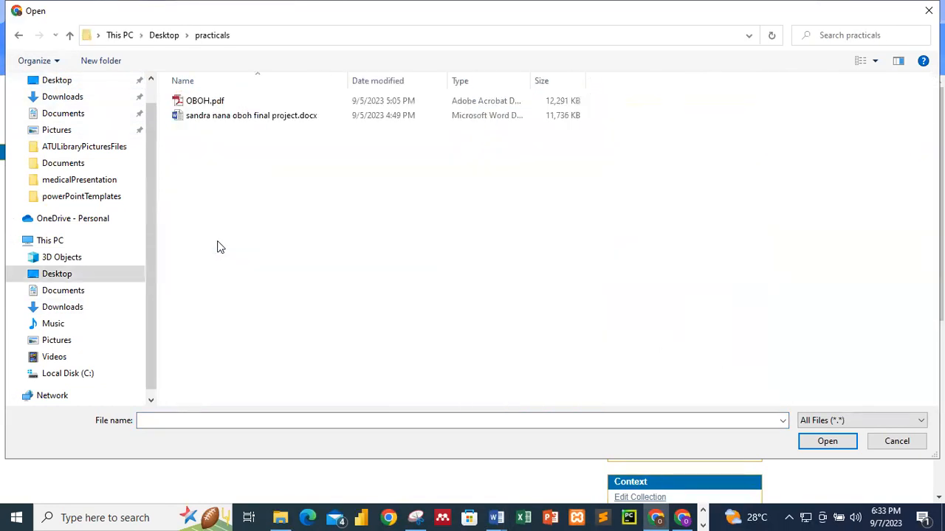
{"action": "left_click", "coordinate": [229, 117]}
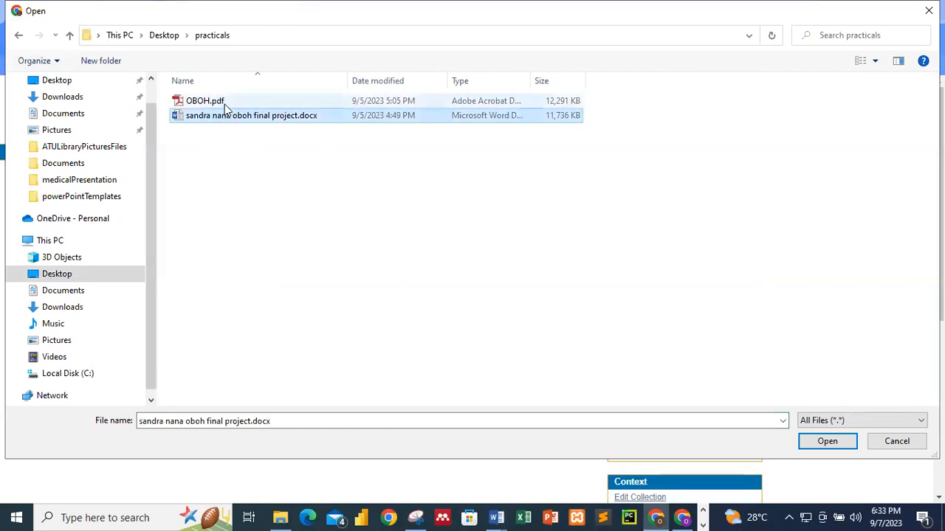
{"action": "left_click", "coordinate": [221, 103]}
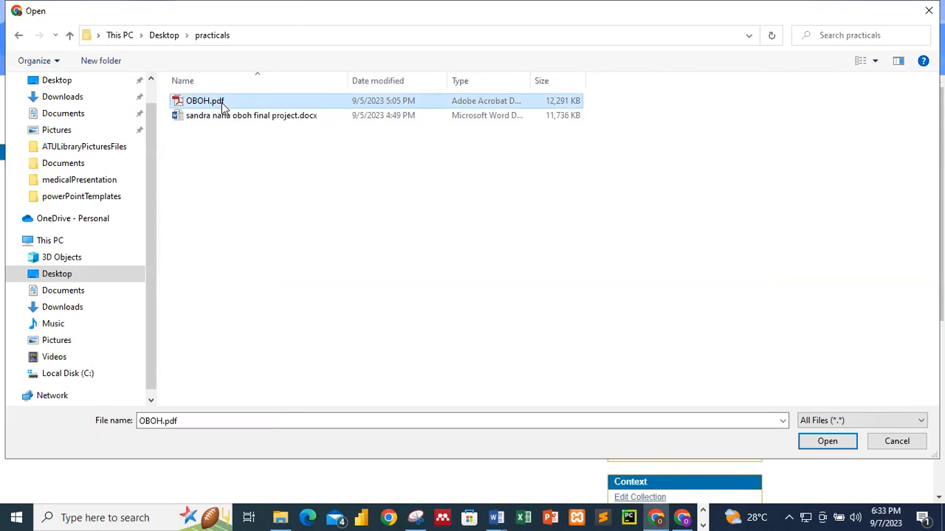
{"action": "left_click", "coordinate": [254, 118]}
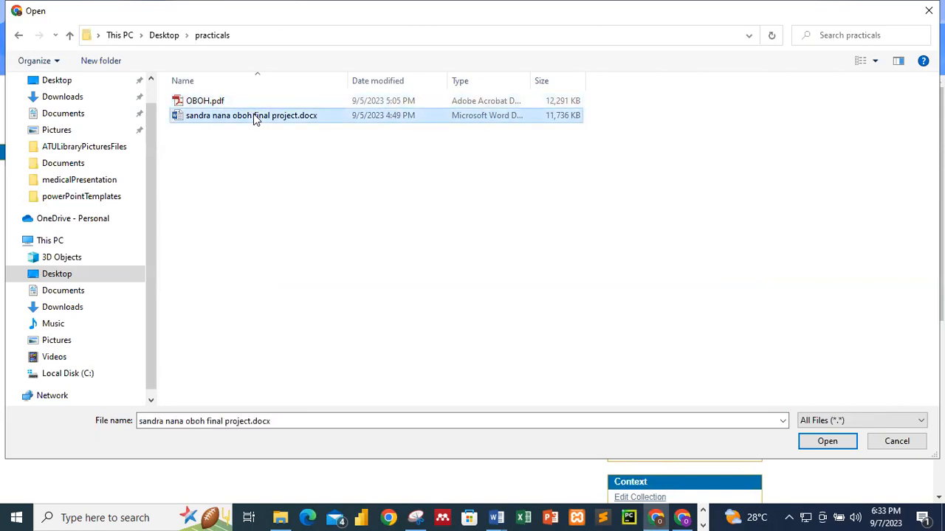
{"action": "left_click", "coordinate": [241, 103]}
{"action": "left_click", "coordinate": [245, 115]}
{"action": "left_click", "coordinate": [845, 446]}
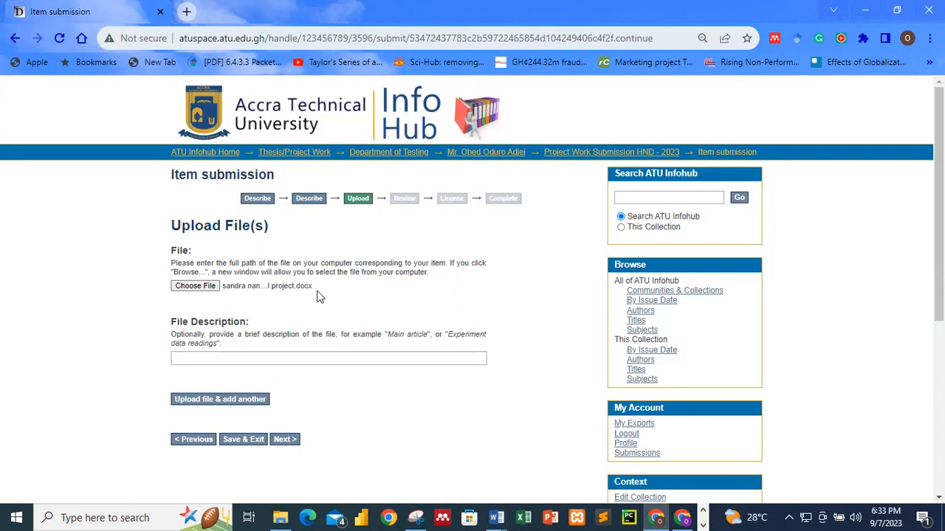
{"action": "scroll", "coordinate": [319, 297], "scroll_direction": "down", "scroll_amount": 2}
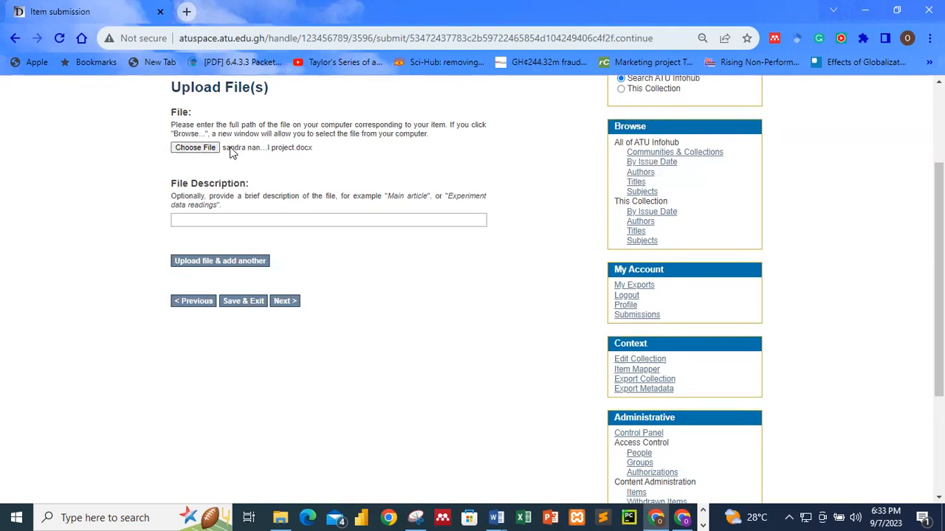
Step: Upload the Word document, then choose OBOH.pdf as a second file
{"action": "left_click", "coordinate": [222, 265]}
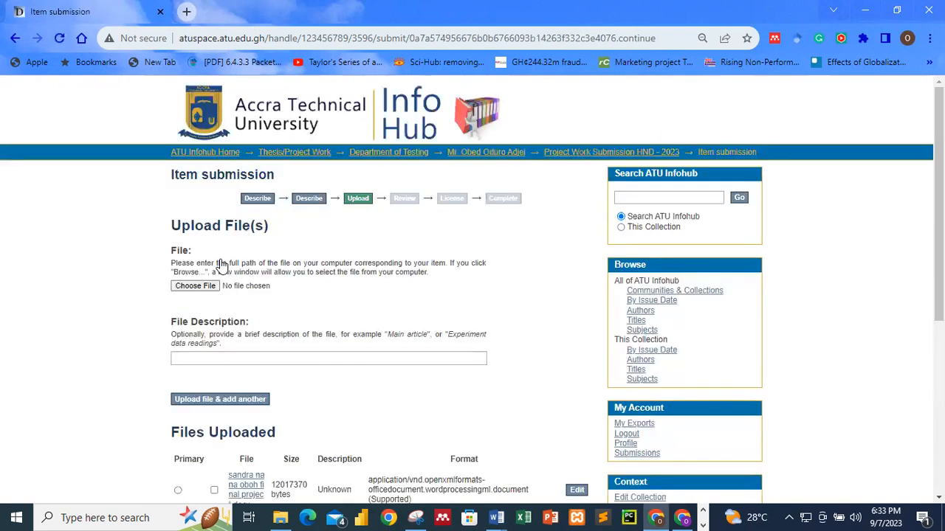
{"action": "scroll", "coordinate": [328, 325], "scroll_direction": "down", "scroll_amount": 3}
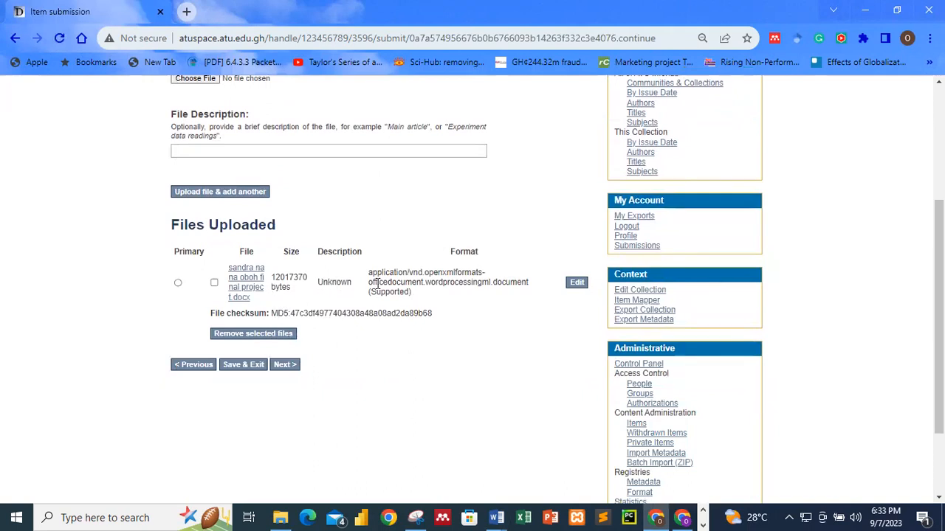
{"action": "scroll", "coordinate": [377, 285], "scroll_direction": "up", "scroll_amount": 3}
{"action": "left_click", "coordinate": [209, 289]}
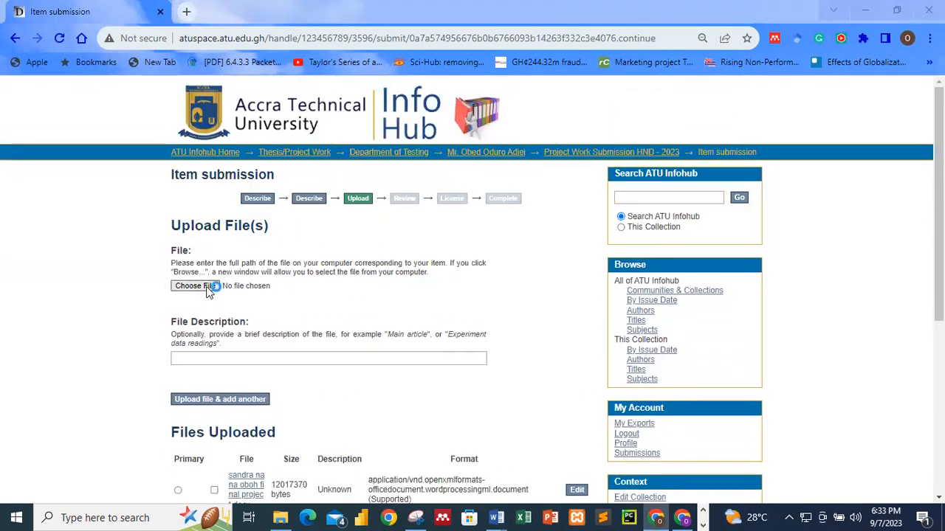
{"action": "left_click", "coordinate": [207, 101]}
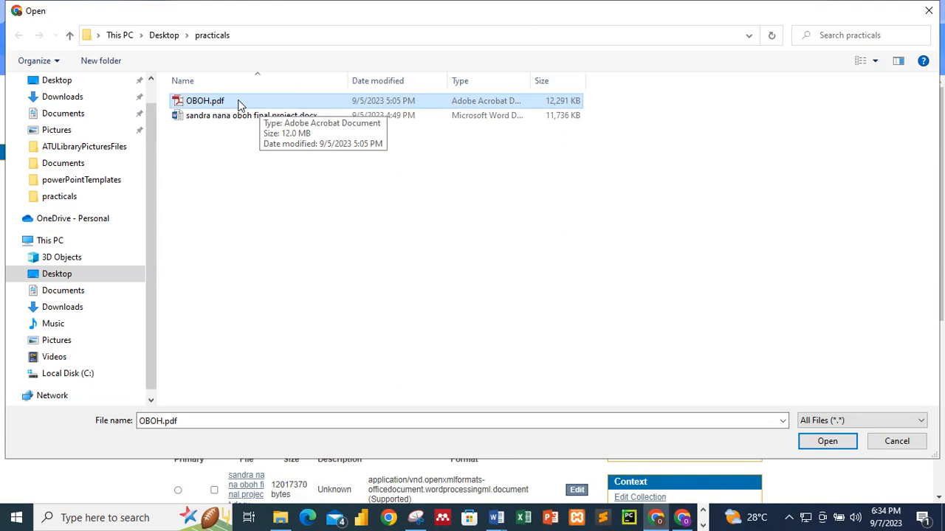
{"action": "left_click", "coordinate": [827, 441]}
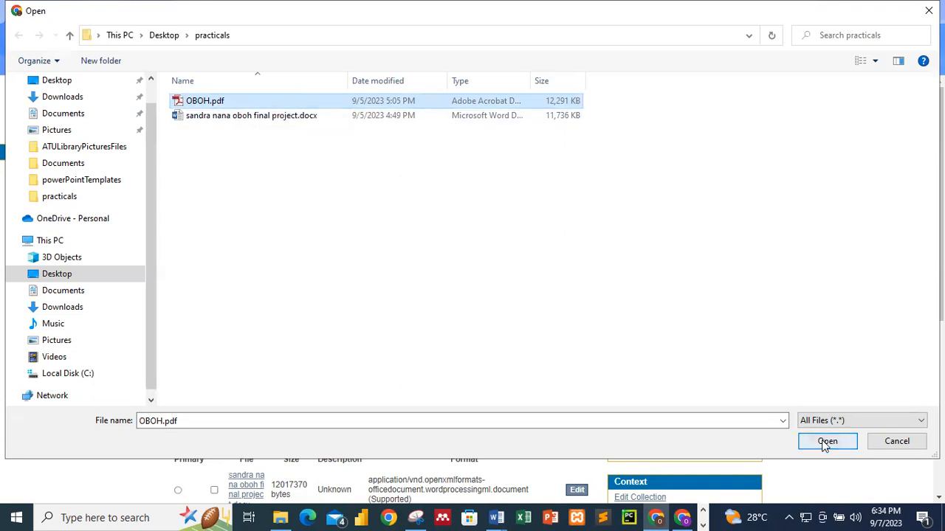
Step: Check the uploaded files list and continue to Review Submission
{"action": "scroll", "coordinate": [383, 354], "scroll_direction": "down", "scroll_amount": 3}
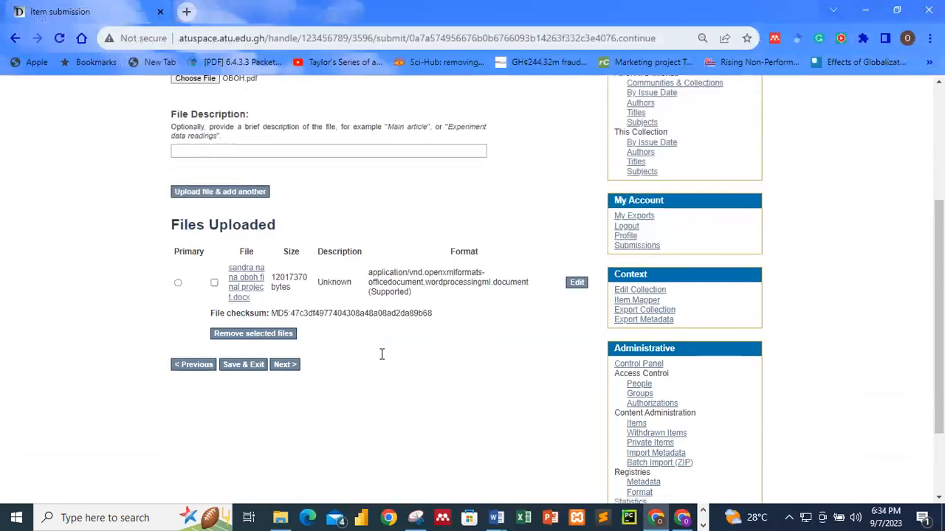
{"action": "scroll", "coordinate": [374, 310], "scroll_direction": "up", "scroll_amount": 2}
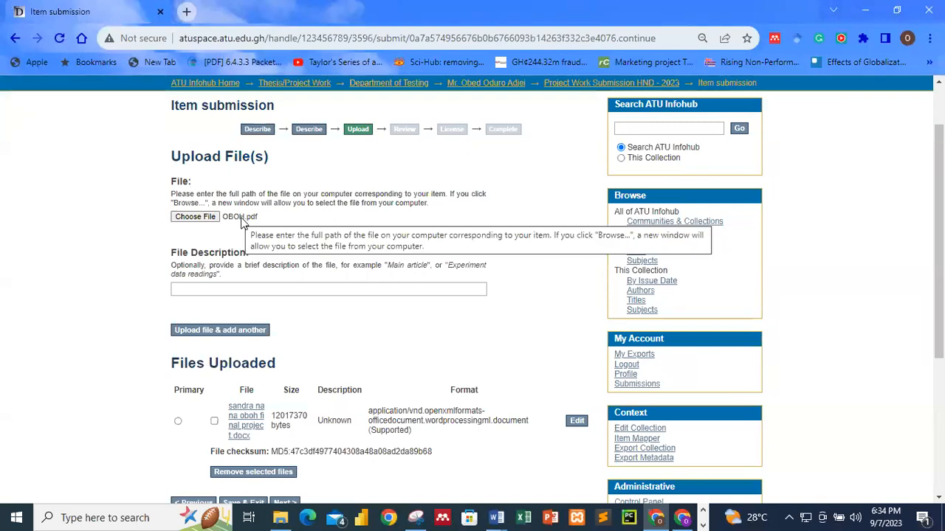
{"action": "scroll", "coordinate": [352, 358], "scroll_direction": "down", "scroll_amount": 1}
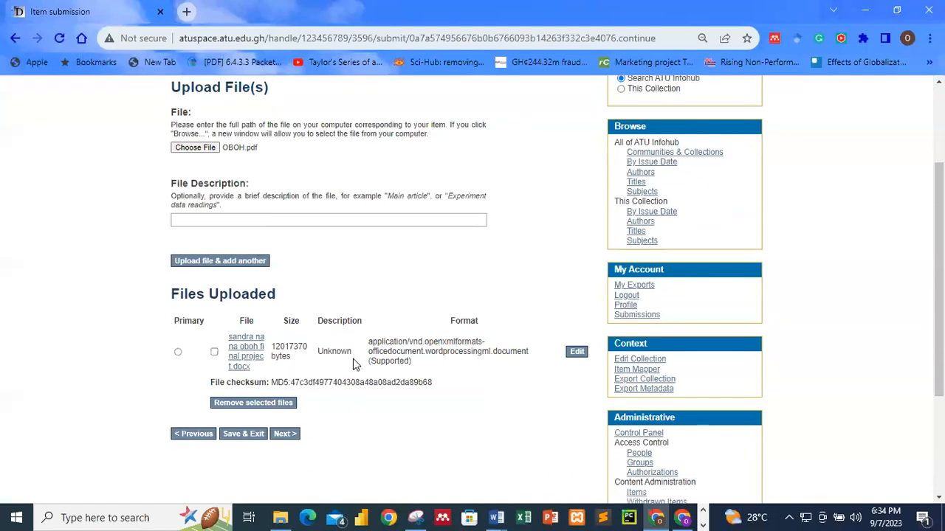
{"action": "scroll", "coordinate": [299, 319], "scroll_direction": "up", "scroll_amount": 1}
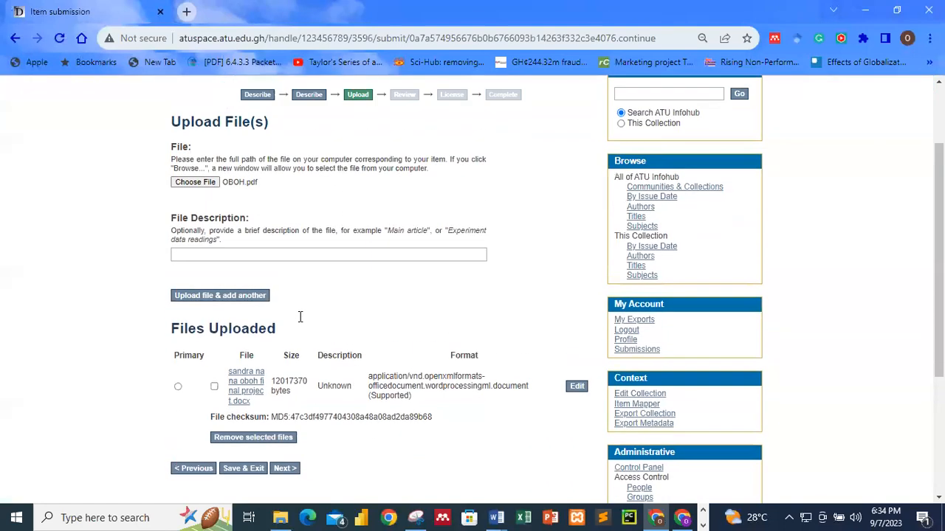
{"action": "scroll", "coordinate": [300, 378], "scroll_direction": "down", "scroll_amount": 2}
{"action": "left_click", "coordinate": [285, 365]}
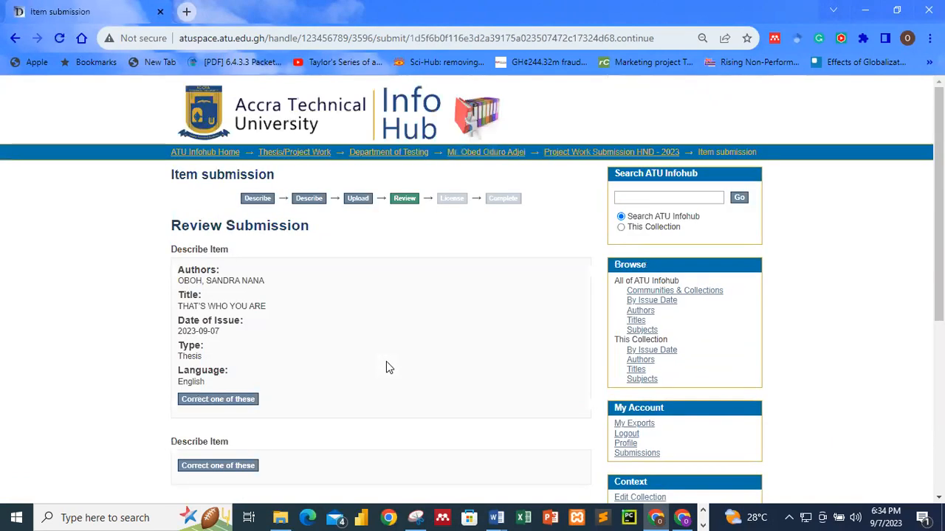
Step: Review the thesis metadata and both attached files, then proceed to the Distribution License
{"action": "scroll", "coordinate": [389, 368], "scroll_direction": "down", "scroll_amount": 3}
{"action": "scroll", "coordinate": [387, 367], "scroll_direction": "up", "scroll_amount": 3}
{"action": "scroll", "coordinate": [334, 366], "scroll_direction": "down", "scroll_amount": 1}
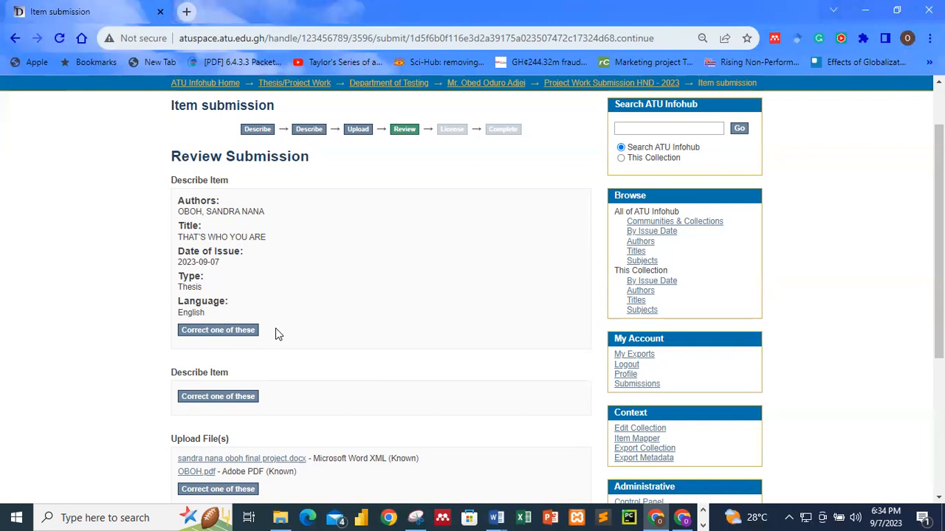
{"action": "scroll", "coordinate": [277, 334], "scroll_direction": "down", "scroll_amount": 2}
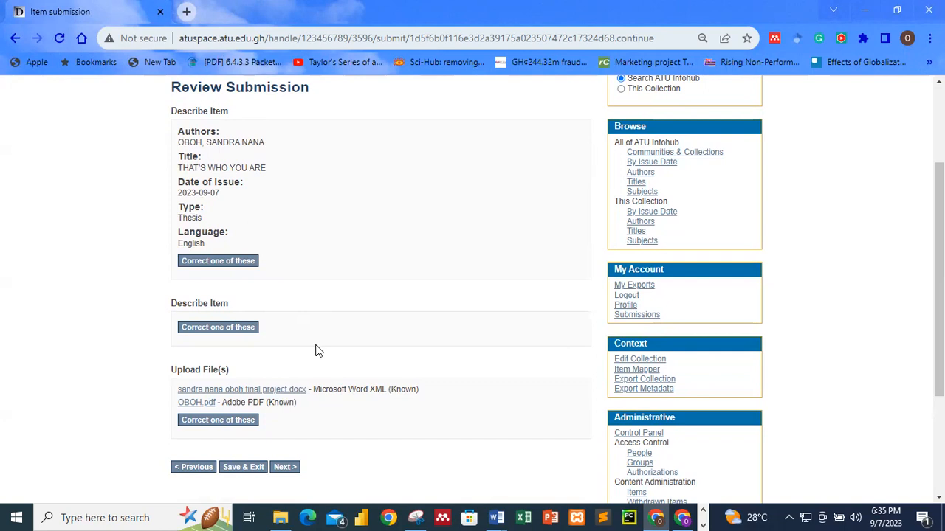
{"action": "scroll", "coordinate": [316, 350], "scroll_direction": "down", "scroll_amount": 1}
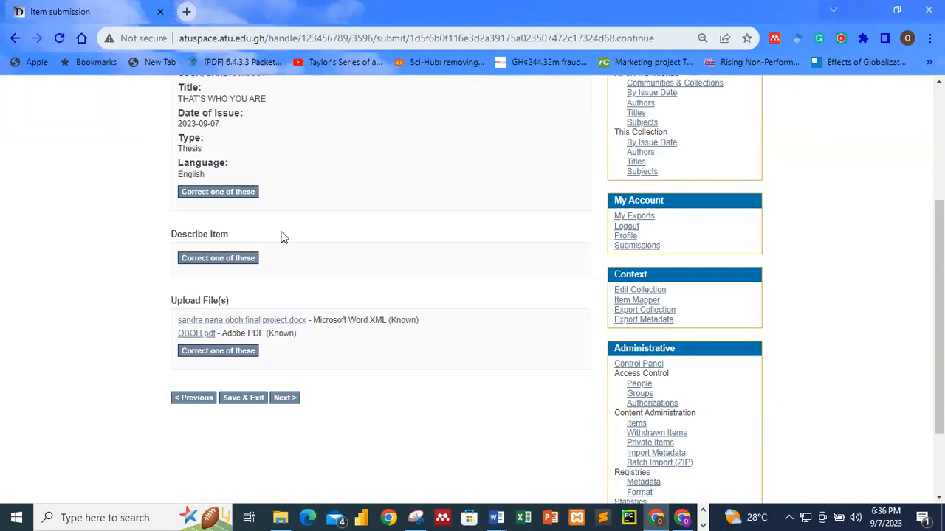
{"action": "scroll", "coordinate": [282, 222], "scroll_direction": "up", "scroll_amount": 2}
{"action": "scroll", "coordinate": [300, 366], "scroll_direction": "down", "scroll_amount": 2}
{"action": "left_click", "coordinate": [285, 398]}
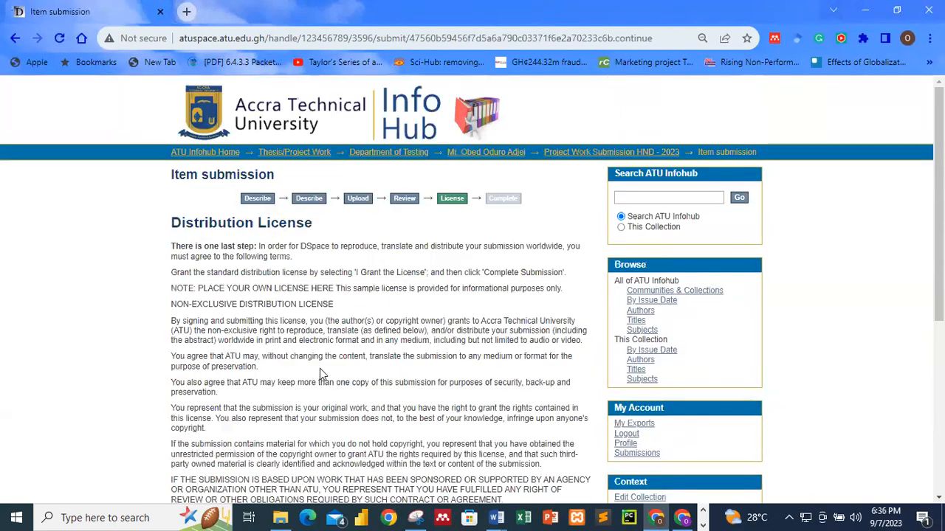
Step: Read the license terms and tick 'I Grant the License' to complete the submission
{"action": "scroll", "coordinate": [319, 368], "scroll_direction": "down", "scroll_amount": 2}
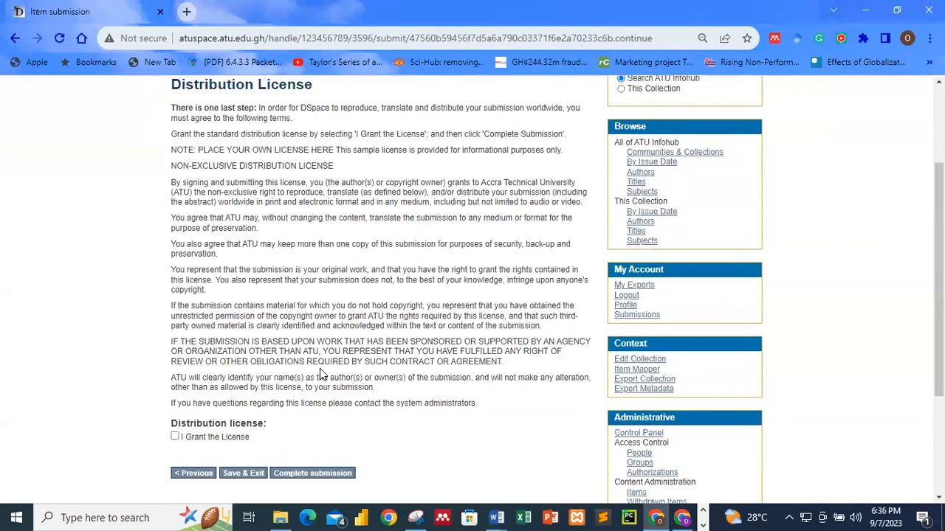
{"action": "scroll", "coordinate": [319, 371], "scroll_direction": "up", "scroll_amount": 2}
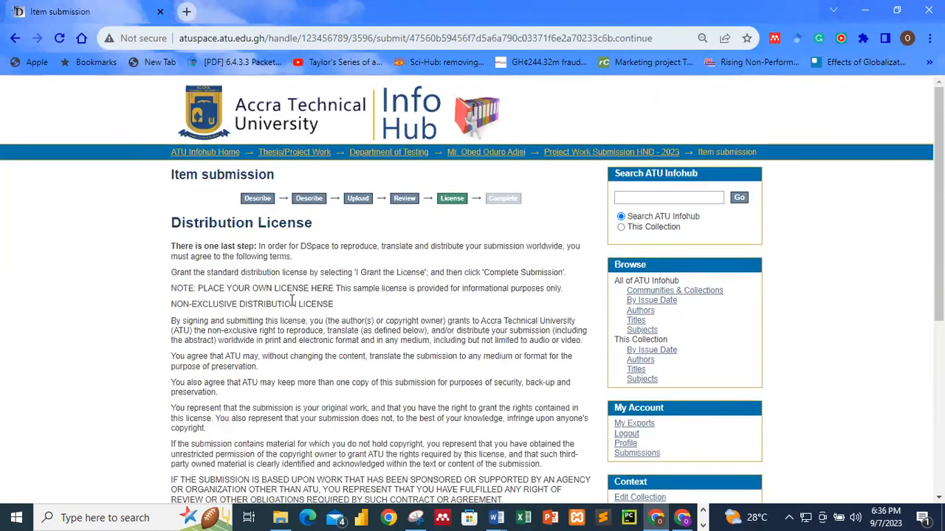
{"action": "scroll", "coordinate": [376, 376], "scroll_direction": "down", "scroll_amount": 4}
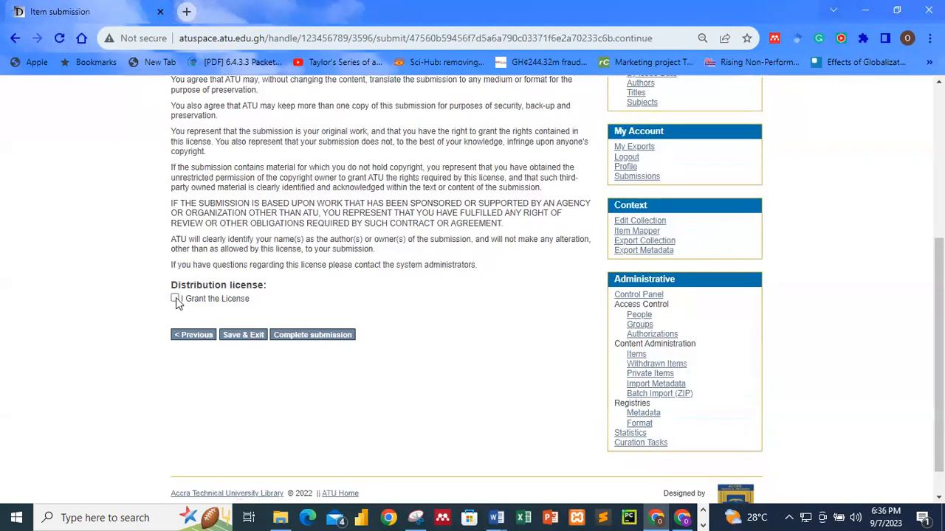
{"action": "left_click", "coordinate": [313, 337]}
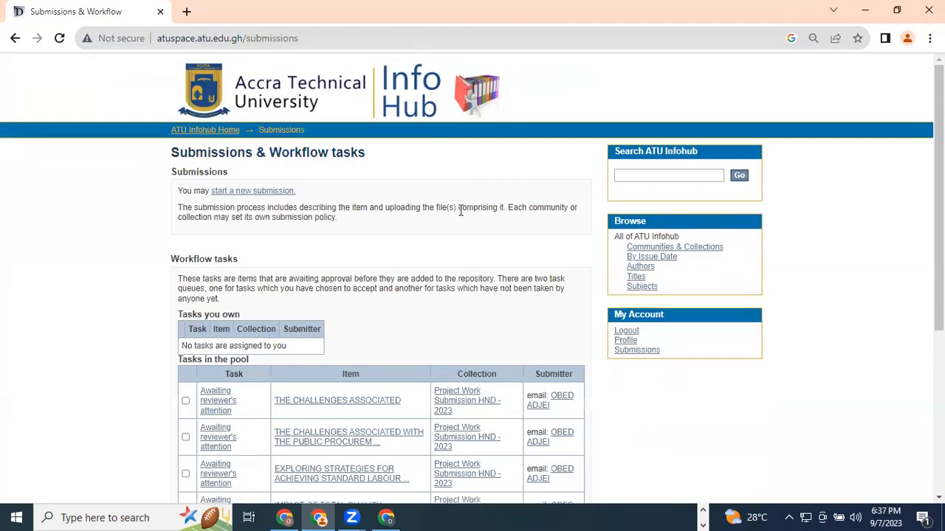
Step: Scroll down the Submissions & Workflow tasks page listing pooled Project Work Submission HND - 2023 items
{"action": "scroll", "coordinate": [471, 397], "scroll_direction": "down", "scroll_amount": 3}
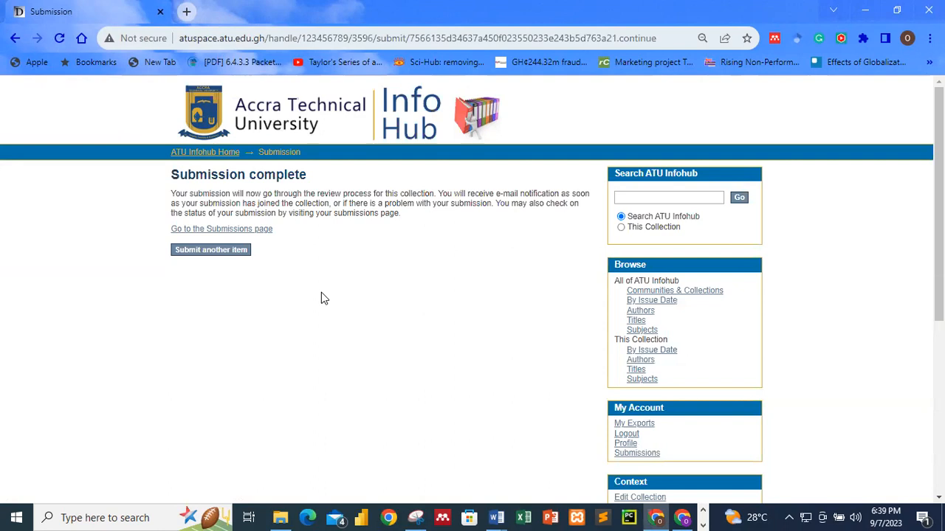
Step: Return to the ATU Infohub Home page, look over its communities and recent items, then open My Submissions
{"action": "left_click", "coordinate": [218, 157]}
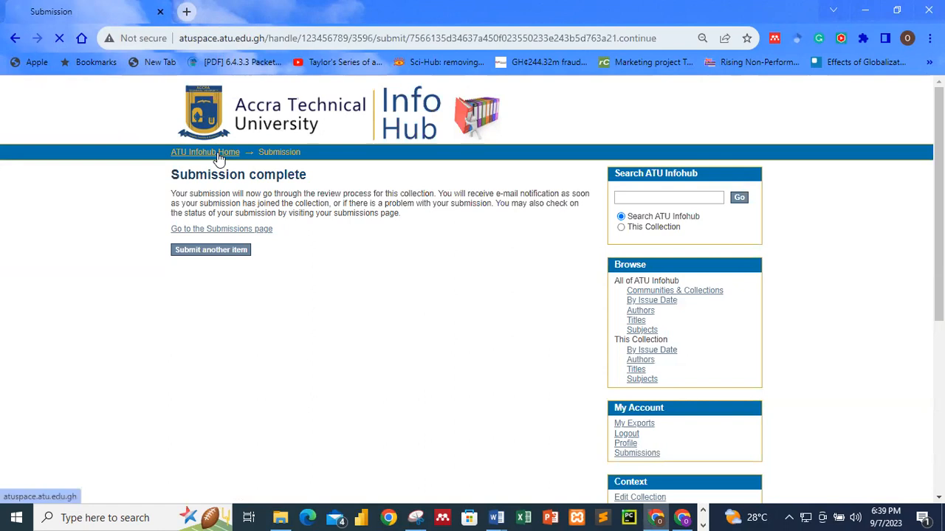
{"action": "scroll", "coordinate": [390, 336], "scroll_direction": "down", "scroll_amount": 1}
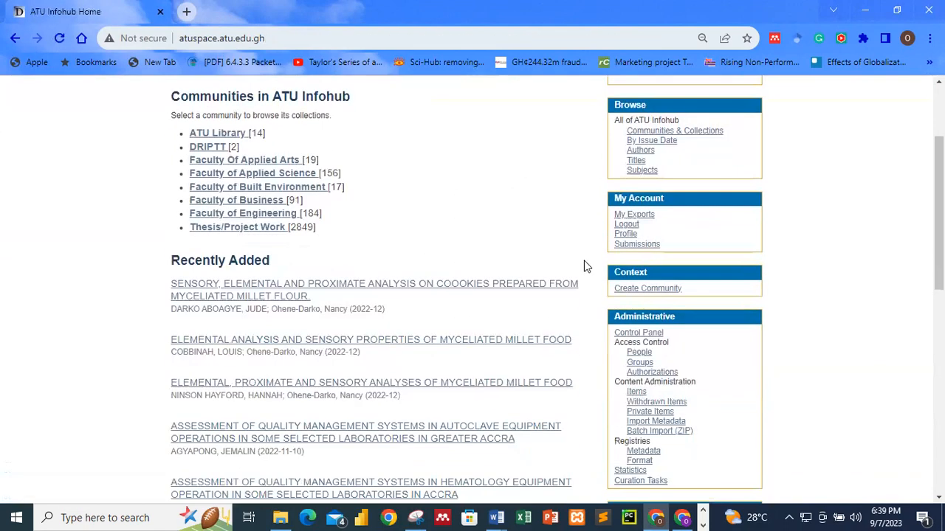
{"action": "scroll", "coordinate": [396, 262], "scroll_direction": "down", "scroll_amount": 4}
{"action": "scroll", "coordinate": [396, 261], "scroll_direction": "up", "scroll_amount": 2}
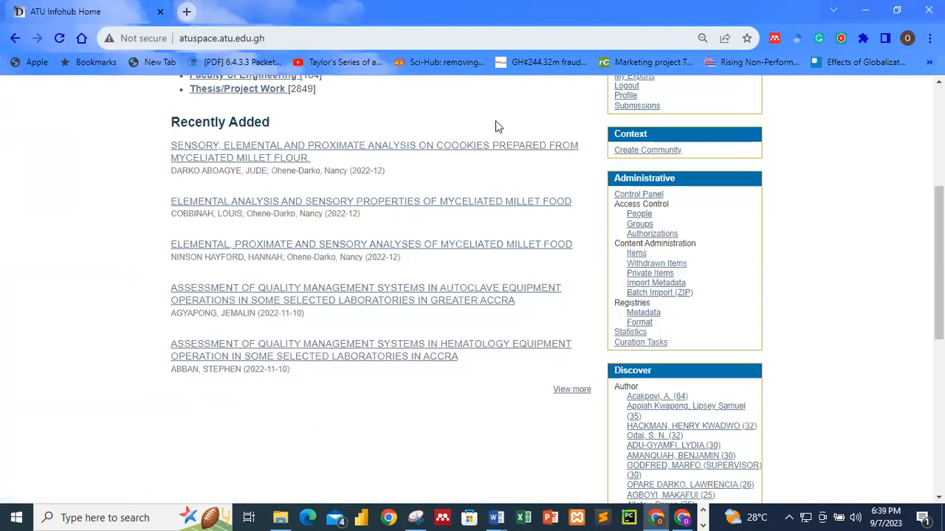
{"action": "left_click", "coordinate": [633, 110]}
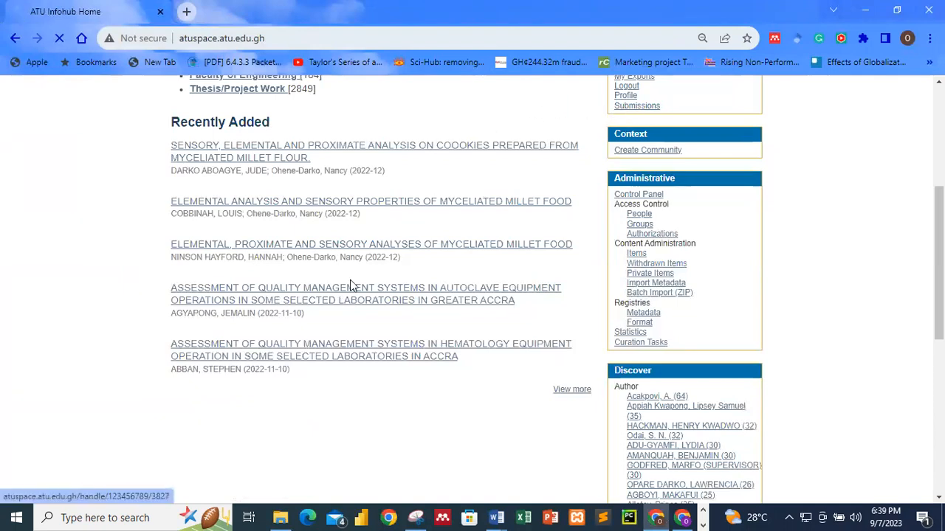
Step: Find THAT'S WHO YOU ARE under submissions being reviewed and highlight its title
{"action": "scroll", "coordinate": [361, 331], "scroll_direction": "down", "scroll_amount": 7}
{"action": "scroll", "coordinate": [362, 334], "scroll_direction": "down", "scroll_amount": 15}
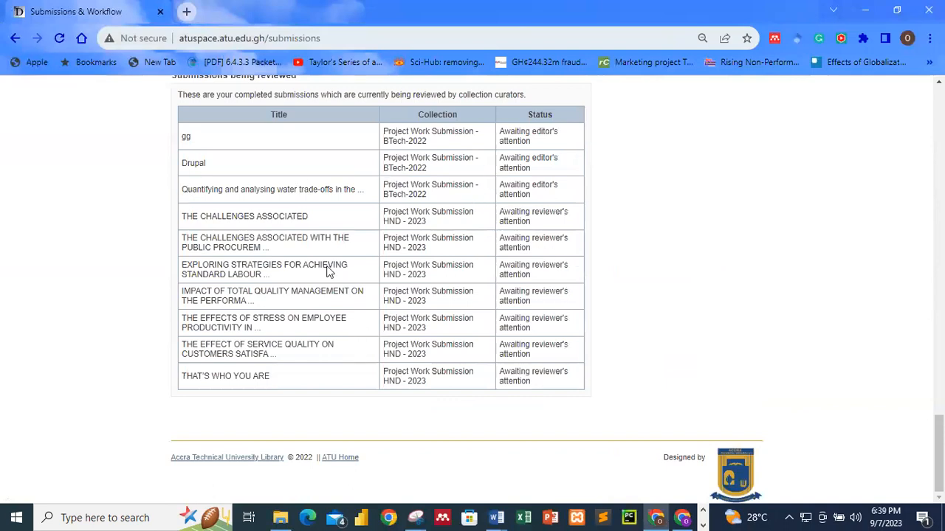
{"action": "left_click_drag", "start_coordinate": [182, 377], "coordinate": [267, 377]}
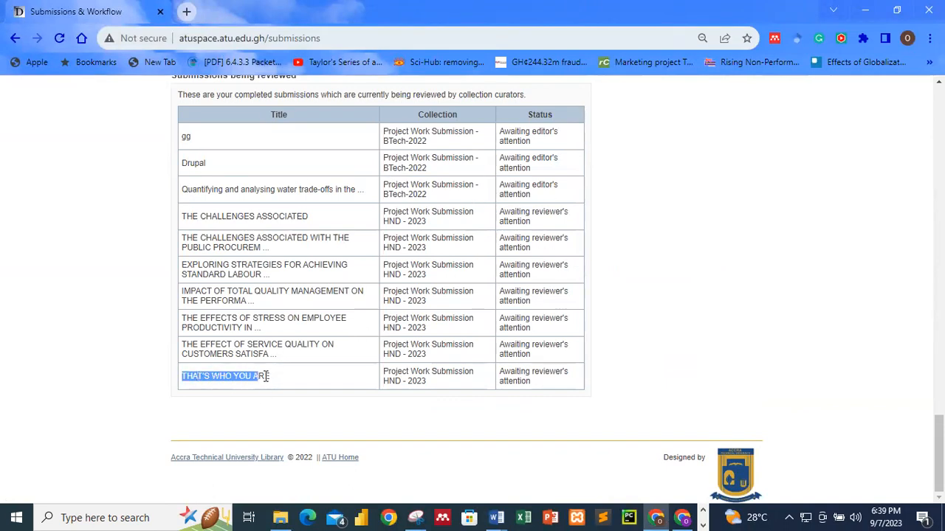
{"action": "left_click", "coordinate": [213, 378]}
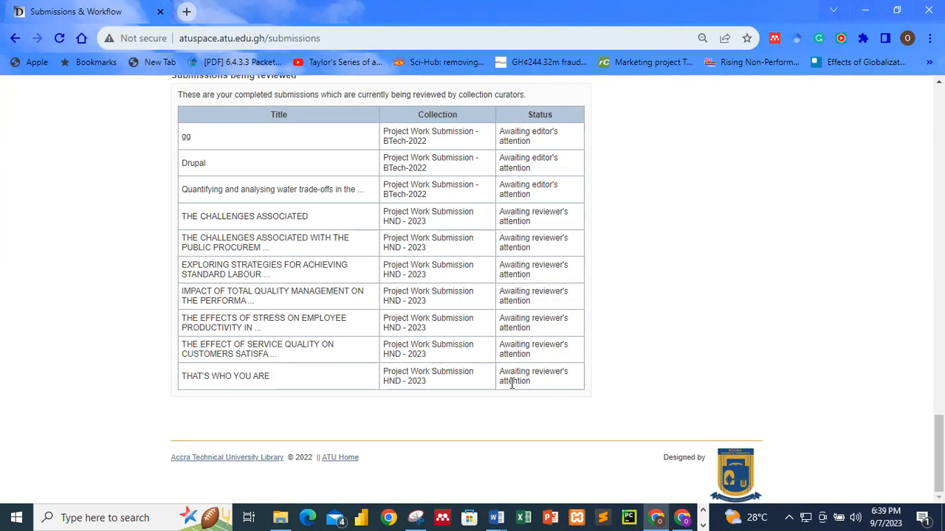
Step: Scroll past Archived Submissions and Workflow tasks to the 'Submissions being reviewed' table
{"action": "scroll", "coordinate": [499, 351], "scroll_direction": "up", "scroll_amount": 3}
{"action": "scroll", "coordinate": [499, 351], "scroll_direction": "down", "scroll_amount": 3}
{"action": "scroll", "coordinate": [498, 352], "scroll_direction": "up", "scroll_amount": 15}
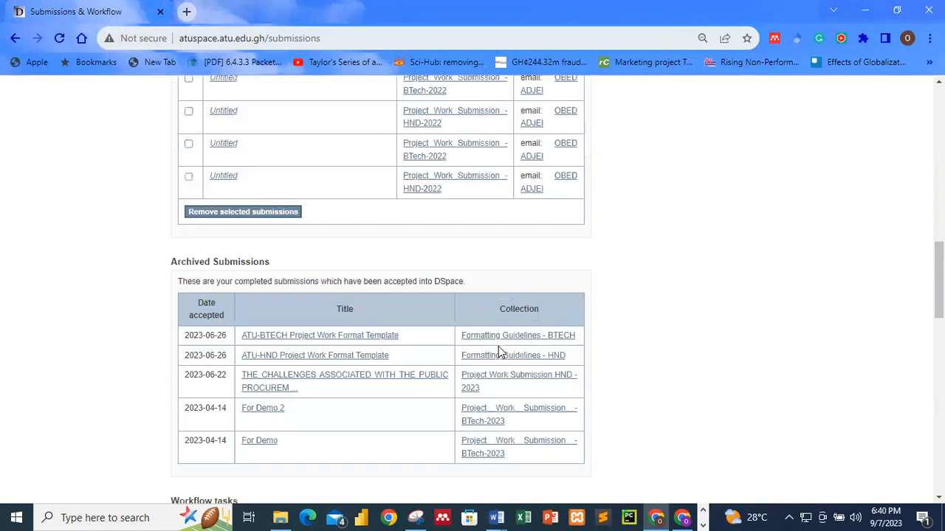
{"action": "scroll", "coordinate": [498, 352], "scroll_direction": "down", "scroll_amount": 3}
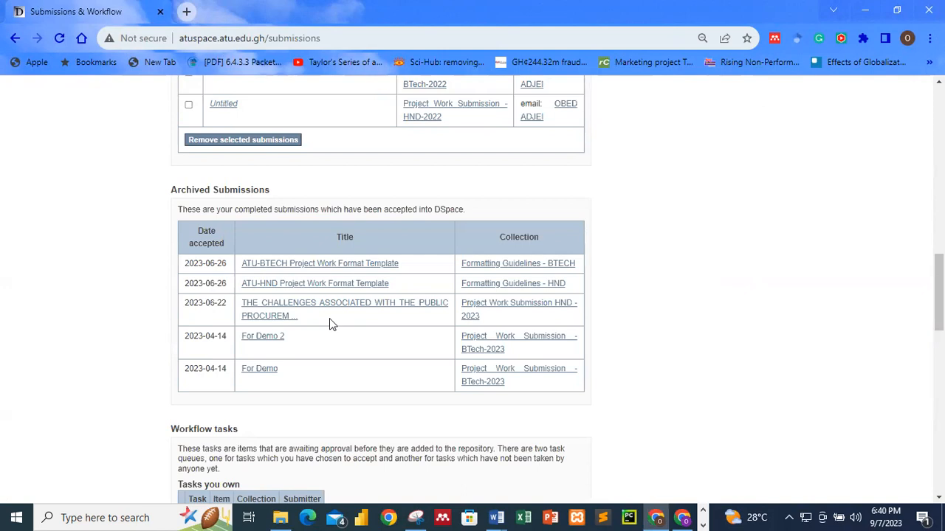
{"action": "scroll", "coordinate": [804, 253], "scroll_direction": "down", "scroll_amount": 1}
{"action": "scroll", "coordinate": [804, 253], "scroll_direction": "down", "scroll_amount": 5}
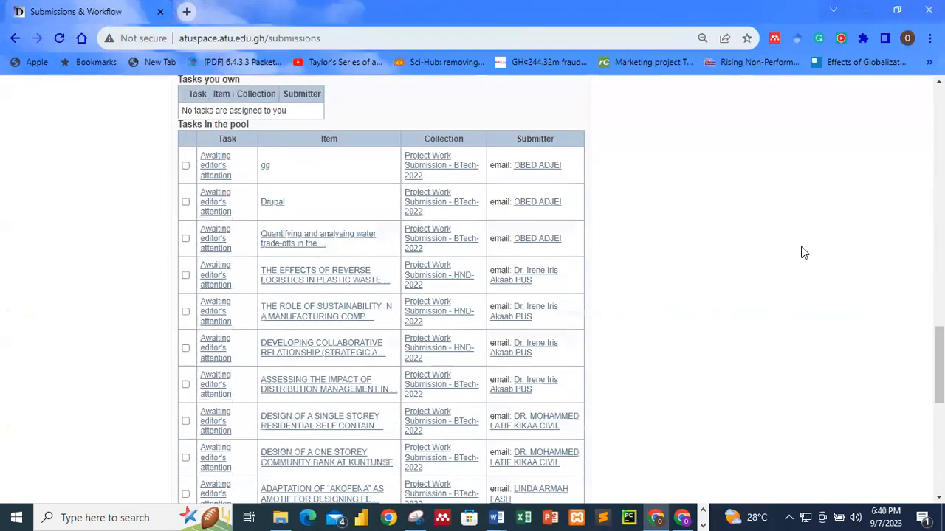
{"action": "scroll", "coordinate": [803, 253], "scroll_direction": "up", "scroll_amount": 4}
{"action": "scroll", "coordinate": [781, 245], "scroll_direction": "up", "scroll_amount": 5}
{"action": "scroll", "coordinate": [780, 245], "scroll_direction": "down", "scroll_amount": 10}
{"action": "scroll", "coordinate": [782, 245], "scroll_direction": "down", "scroll_amount": 3}
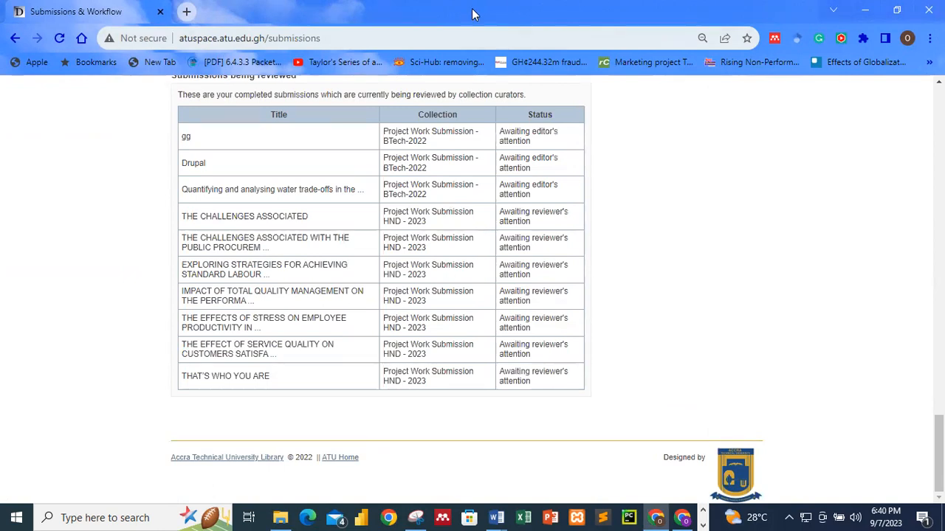
Step: Switch through the practicals folder to the other Chrome window showing ATU Infohub Home, scrolled to the top
{"action": "key", "text": "alt+Tab"}
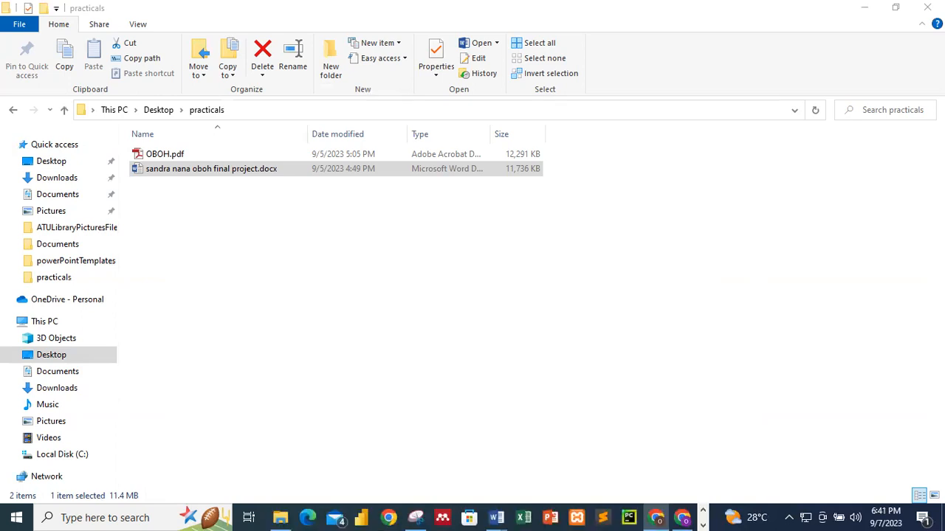
{"action": "key", "text": "alt+Tab"}
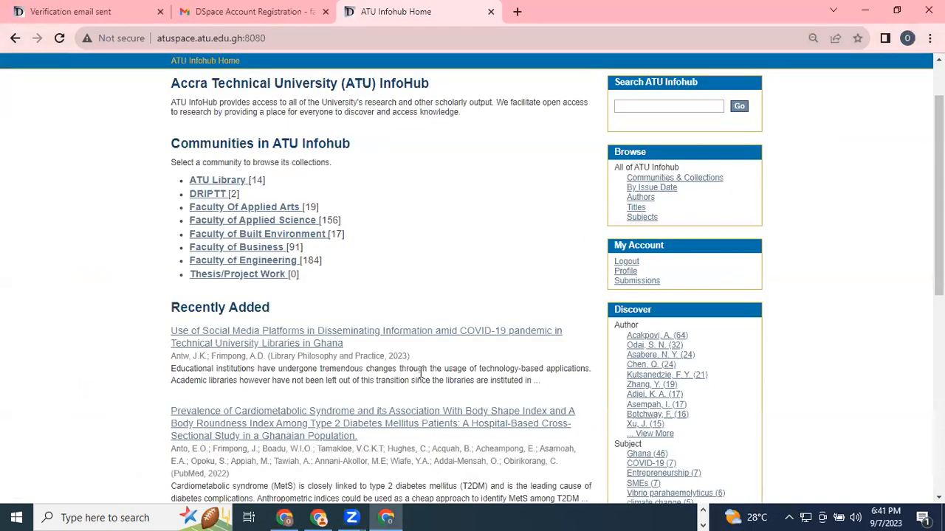
{"action": "scroll", "coordinate": [459, 275], "scroll_direction": "up", "scroll_amount": 2}
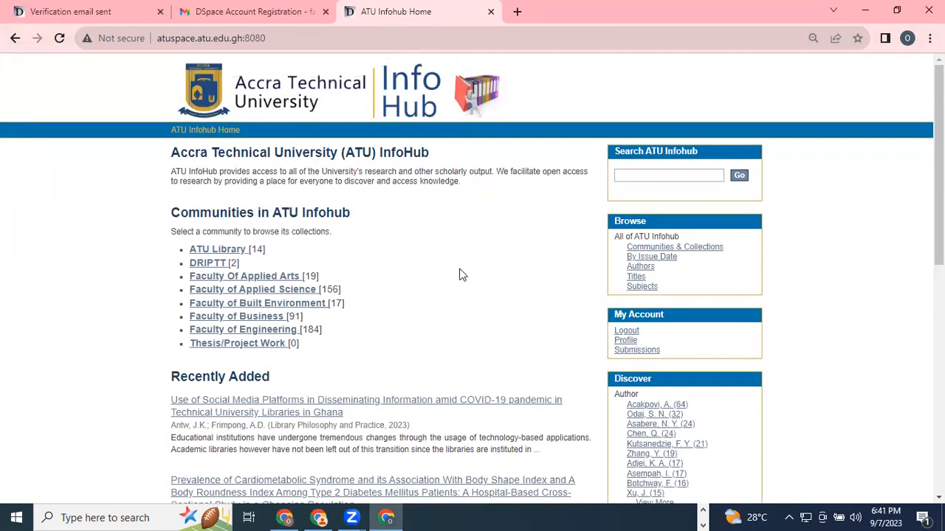